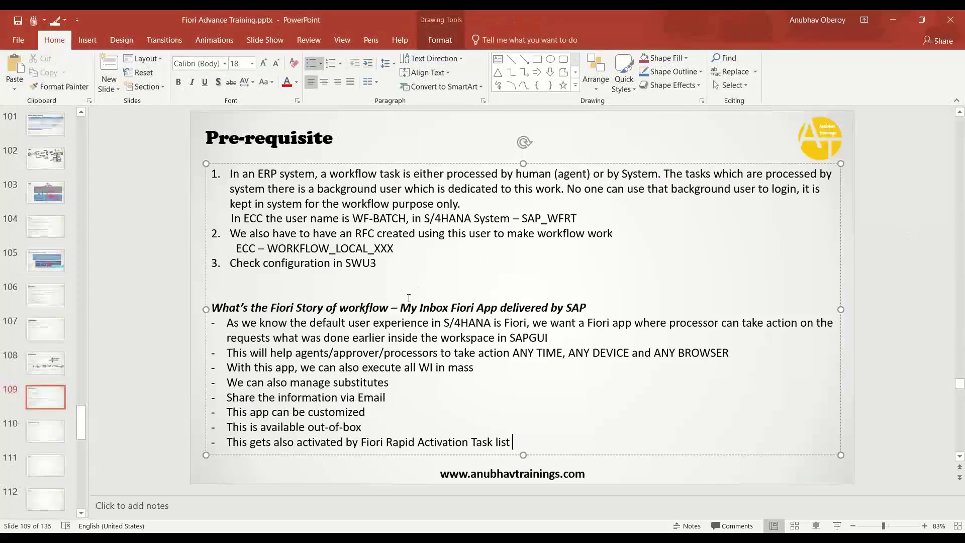
# Scroll the deck to the My Inbox Fiori App slide naming /IWPGW/TASKPROCESSING.
pyautogui.scroll(1, 410, 302)
pyautogui.scroll(2, 410, 302)
pyautogui.scroll(1, 409, 302)
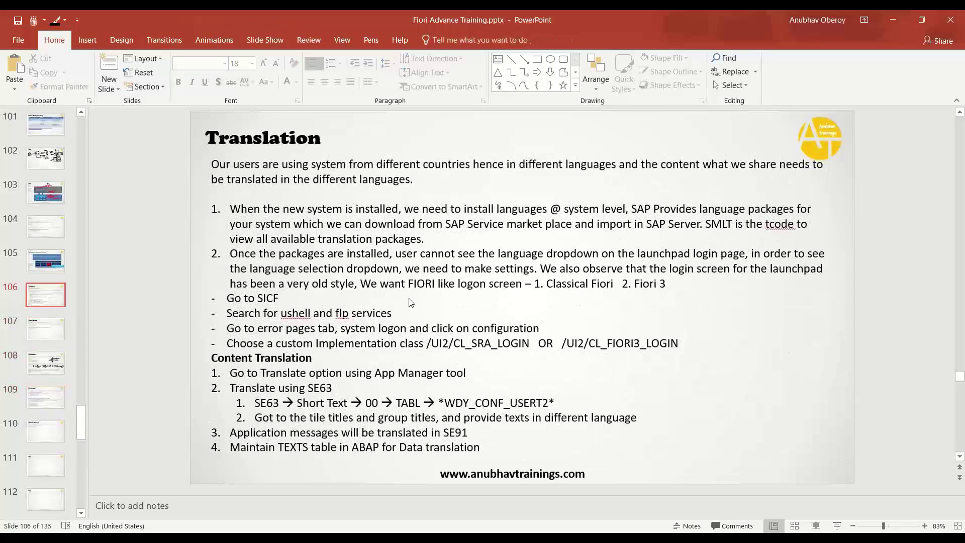
pyautogui.scroll(-2, 411, 297)
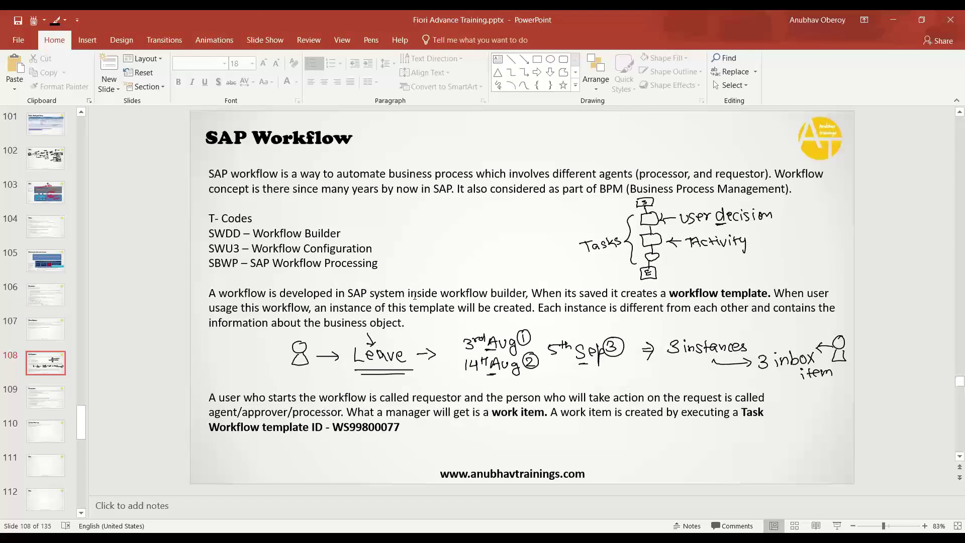
pyautogui.scroll(-1, 415, 296)
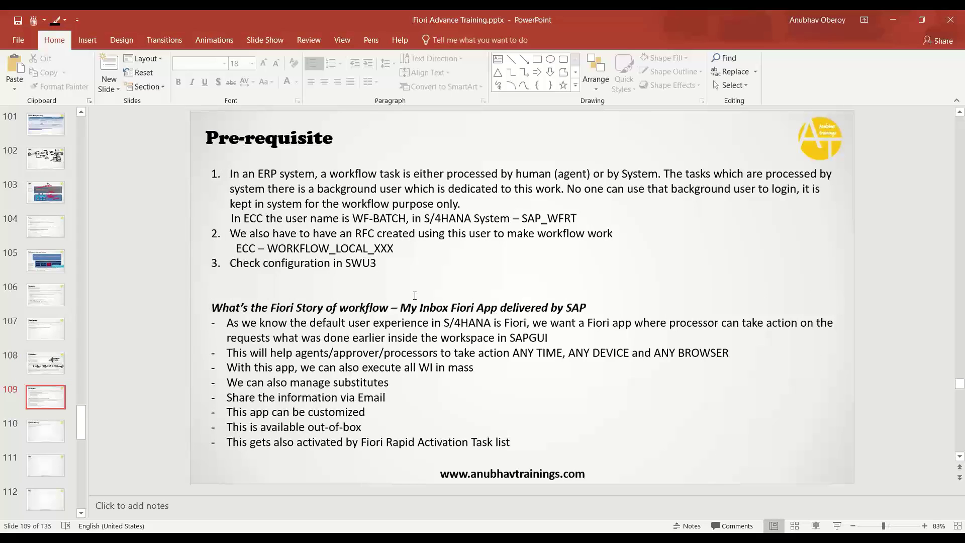
pyautogui.scroll(-1, 415, 295)
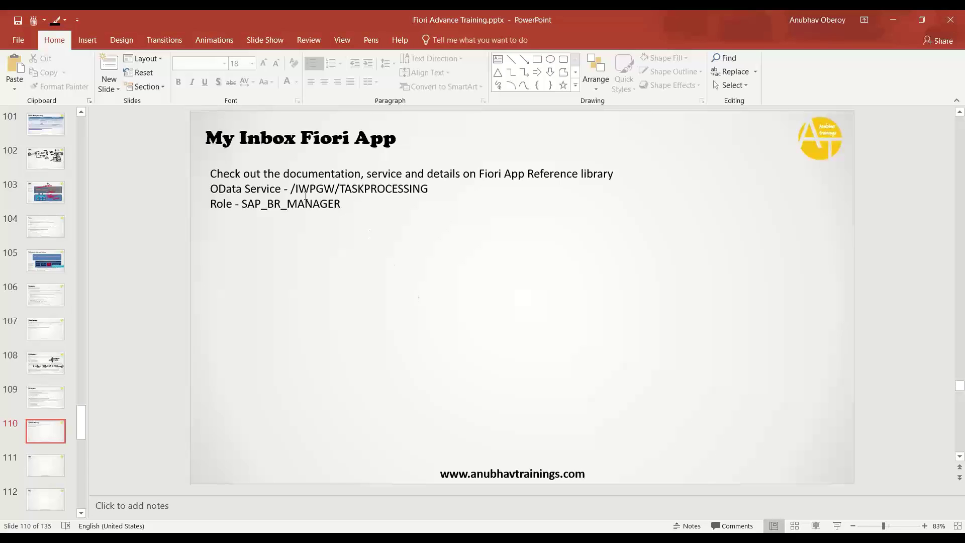
# Highlight the /IWPGW/TASKPROCESSING service name, then switch to the Fiori launchpad in Chrome.
pyautogui.moveTo(291, 188); pyautogui.dragTo(428, 189)
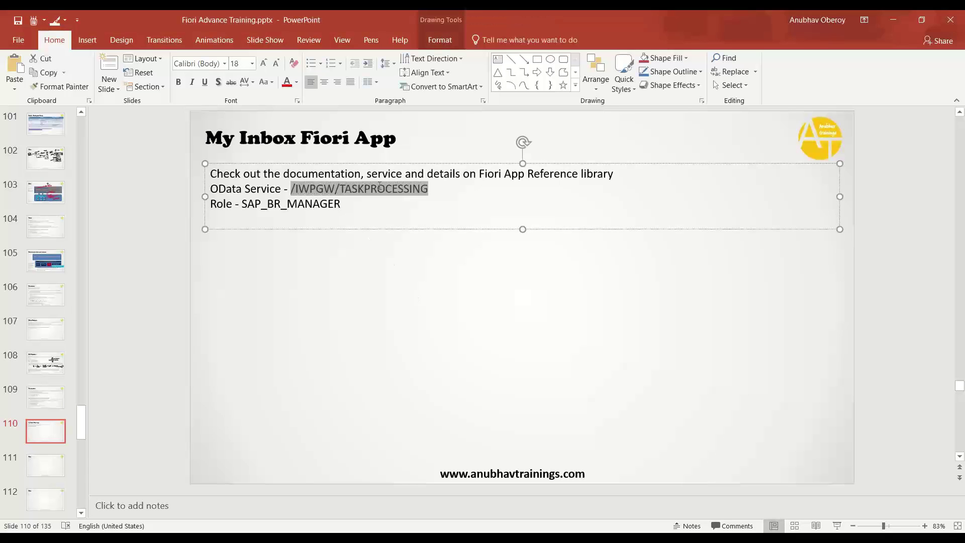
pyautogui.click(444, 332)
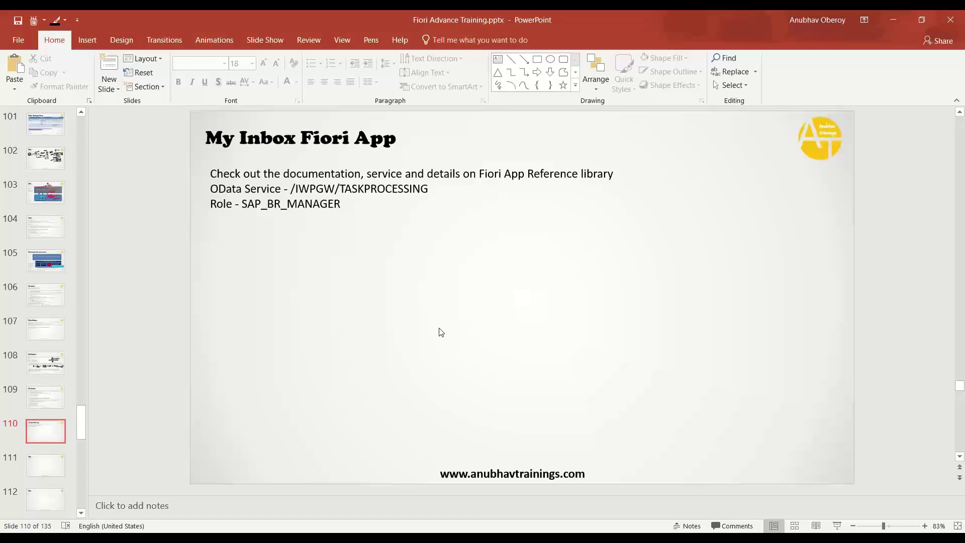
pyautogui.hotkey('alt', 'Tab')
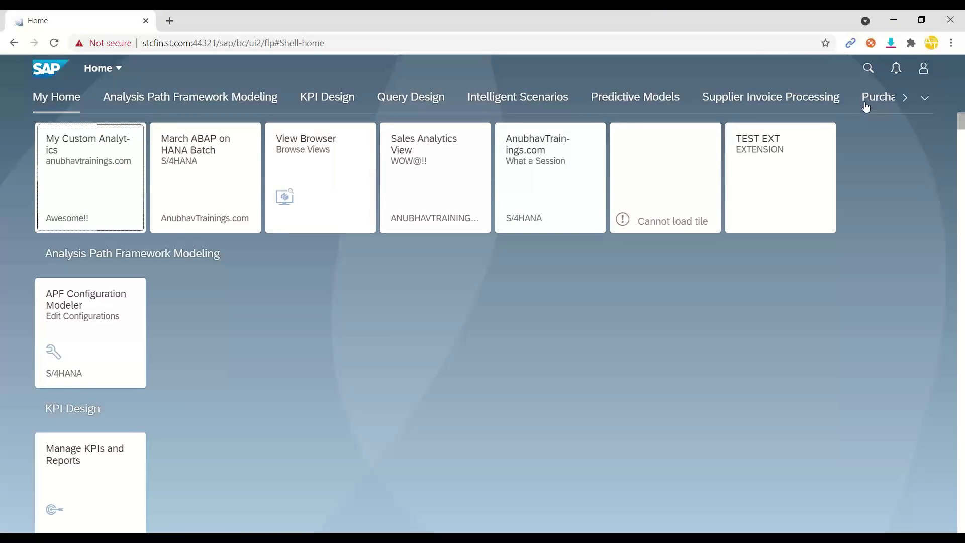
# Jump to the My Inbox group from the launchpad's overflow group list.
pyautogui.click(908, 101)
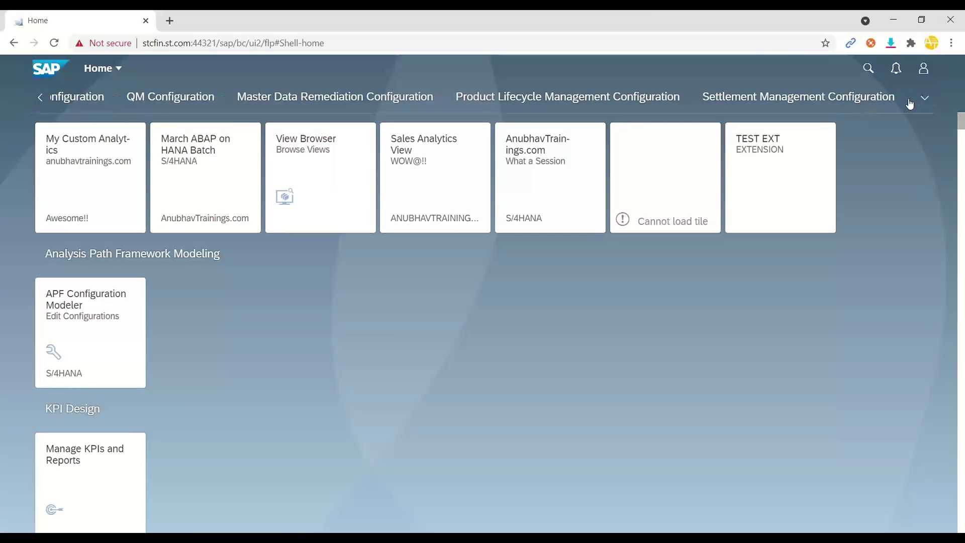
pyautogui.click(927, 103)
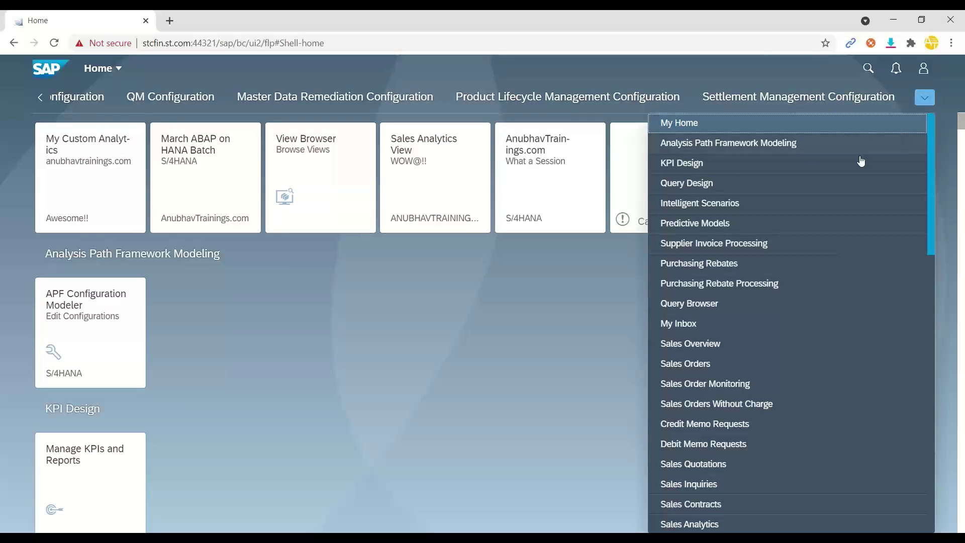
pyautogui.click(729, 325)
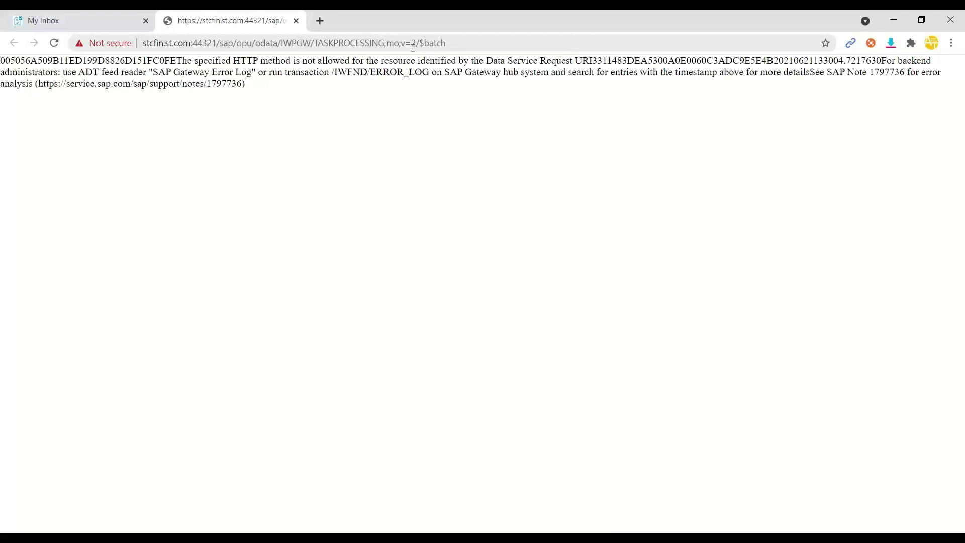
# Load the pasted TaskCollection query URL and zoom the XML error page to 200%.
pyautogui.click(413, 47)
pyautogui.hotkey('ctrl', 'v')
pyautogui.press('Return')
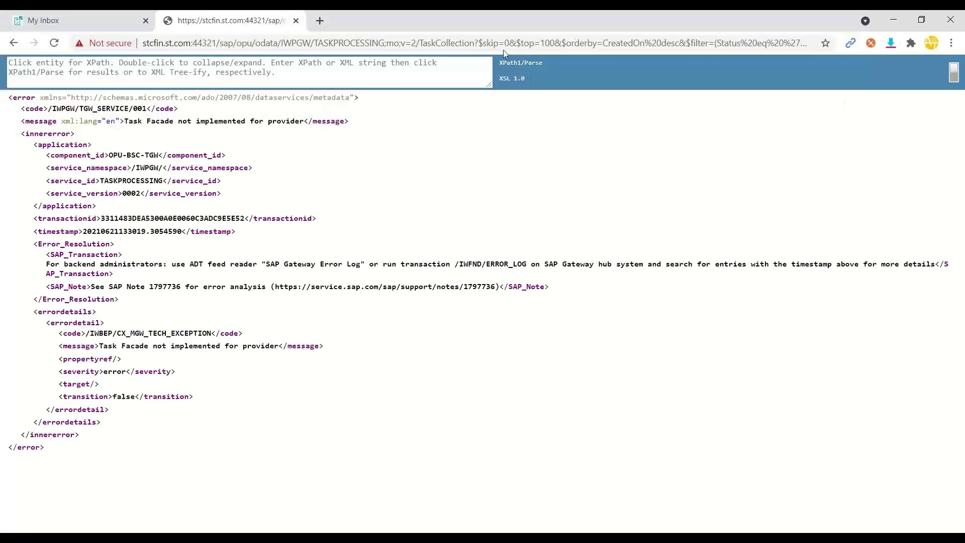
pyautogui.hotkey('ctrl', '+')
pyautogui.hotkey('ctrl', '+')
pyautogui.hotkey('ctrl', '+')
pyautogui.hotkey('ctrl', '+')
pyautogui.hotkey('ctrl', '+')
# Highlight the 'Task Facade not implemented for provider' message and the /IWPGW/ namespace.
pyautogui.doubleClick(267, 187)
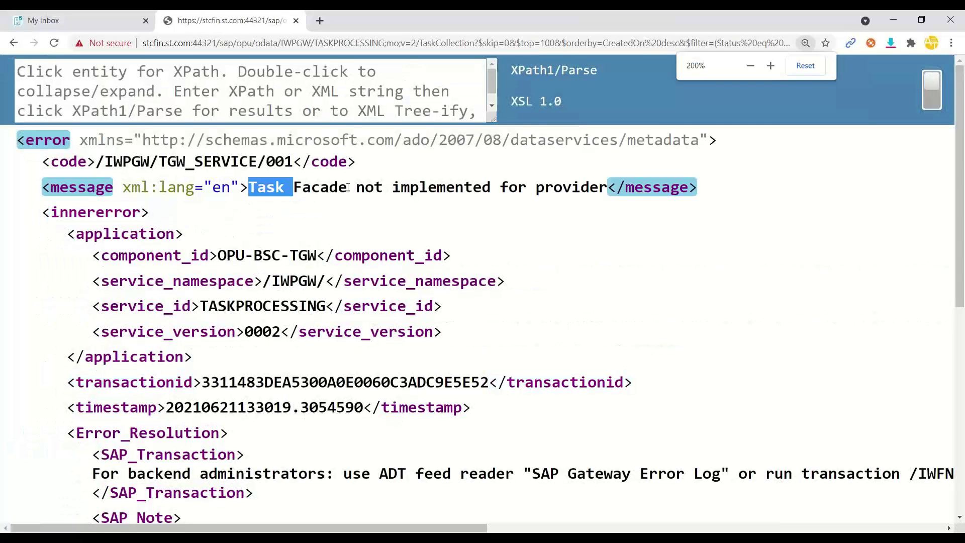
pyautogui.moveTo(347, 188); pyautogui.dragTo(607, 188)
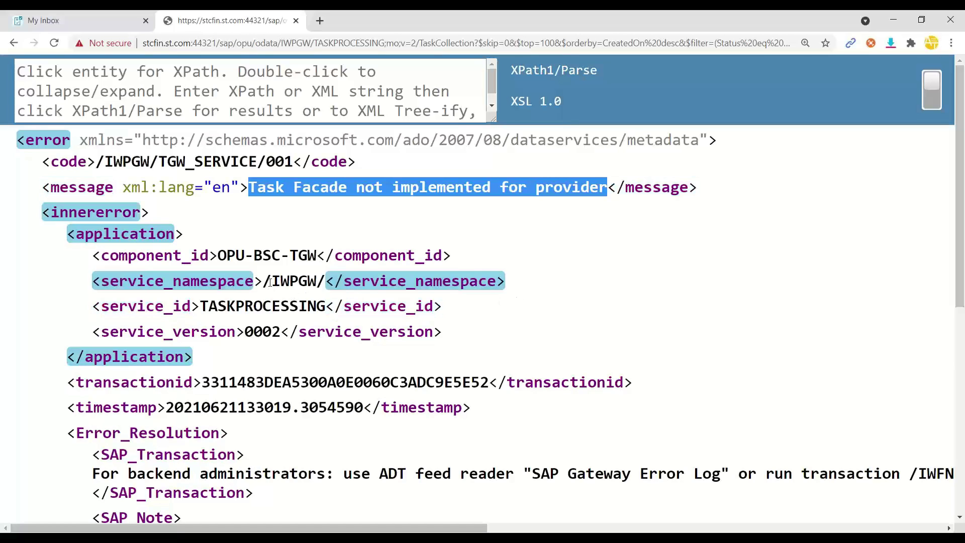
pyautogui.moveTo(264, 280); pyautogui.dragTo(322, 280)
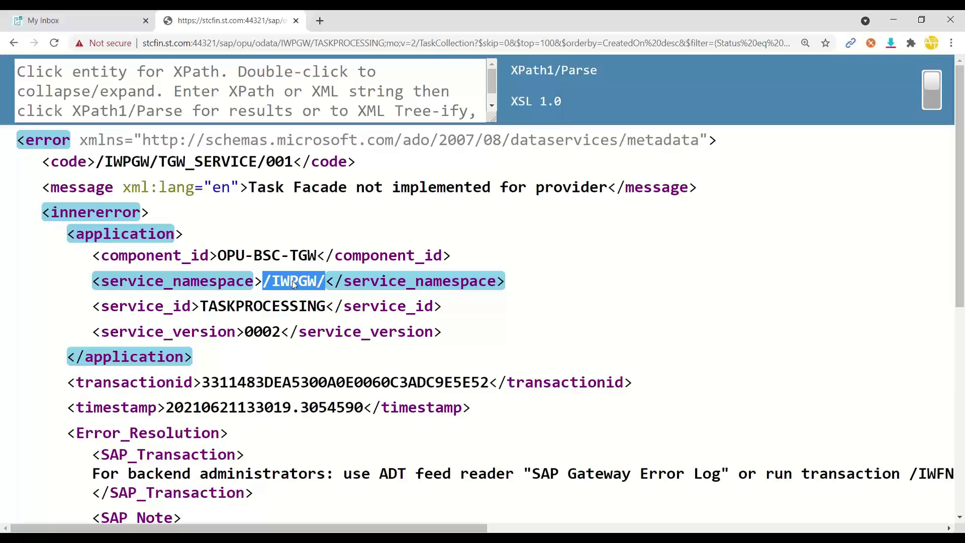
pyautogui.scroll(-6, 289, 301)
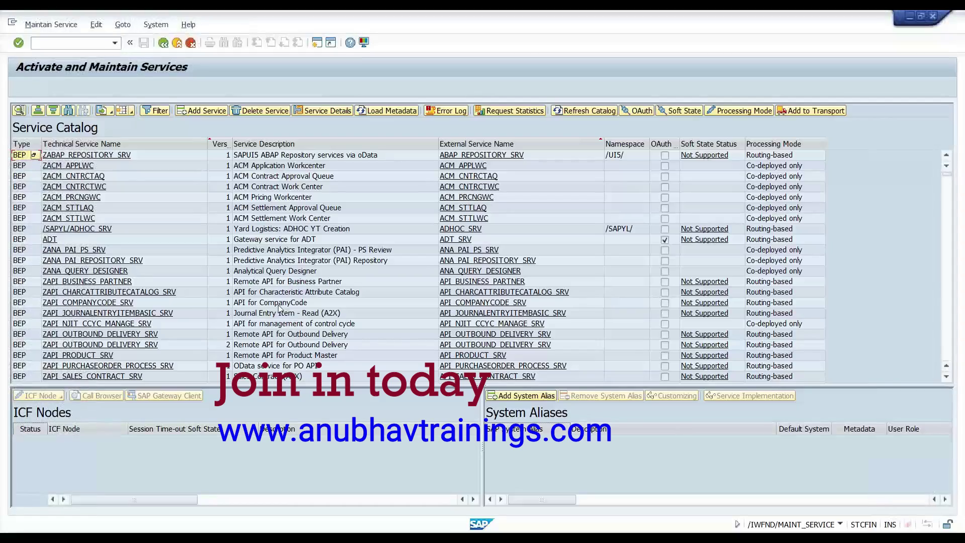
# Filter the service catalog by External Service Name TASK* to show ZTASKPROCESSING.
pyautogui.click(159, 111)
pyautogui.click(263, 225)
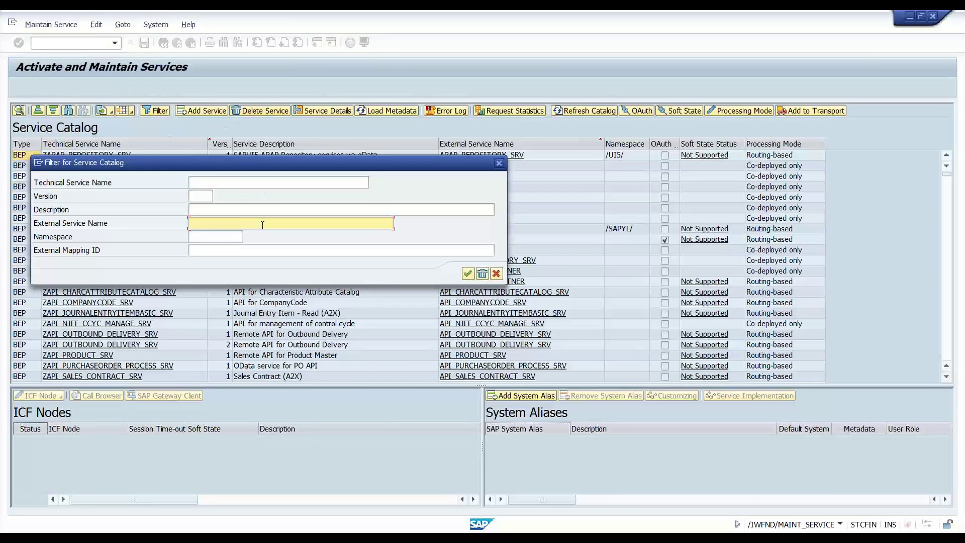
pyautogui.click(263, 234)
pyautogui.press('Return')
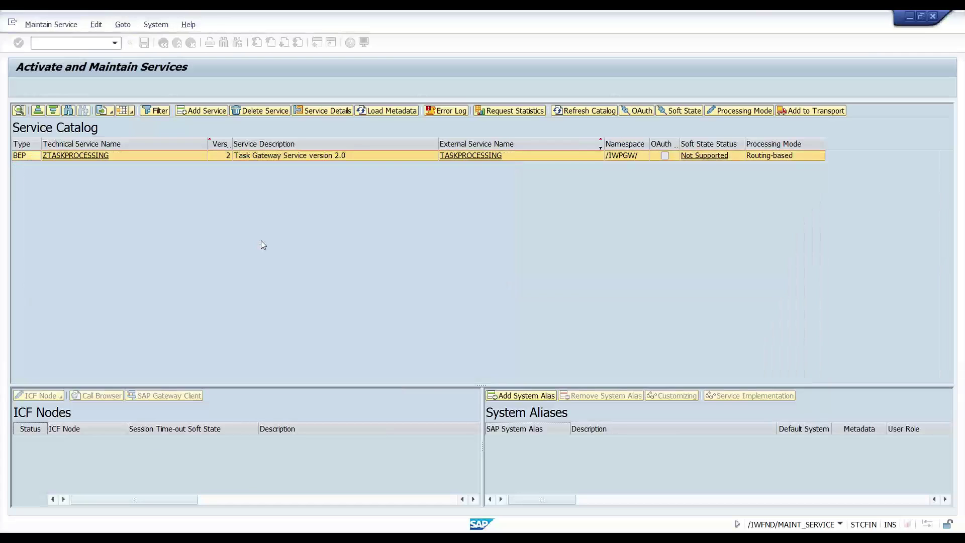
# Inspect RFC destination CFN behind the LOCAL system alias, then return to the catalog.
pyautogui.click(610, 16)
pyautogui.moveTo(543, 421)
pyautogui.mouseDown()
pyautogui.moveTo(479, 445)
pyautogui.moveTo(541, 410)
pyautogui.mouseUp()
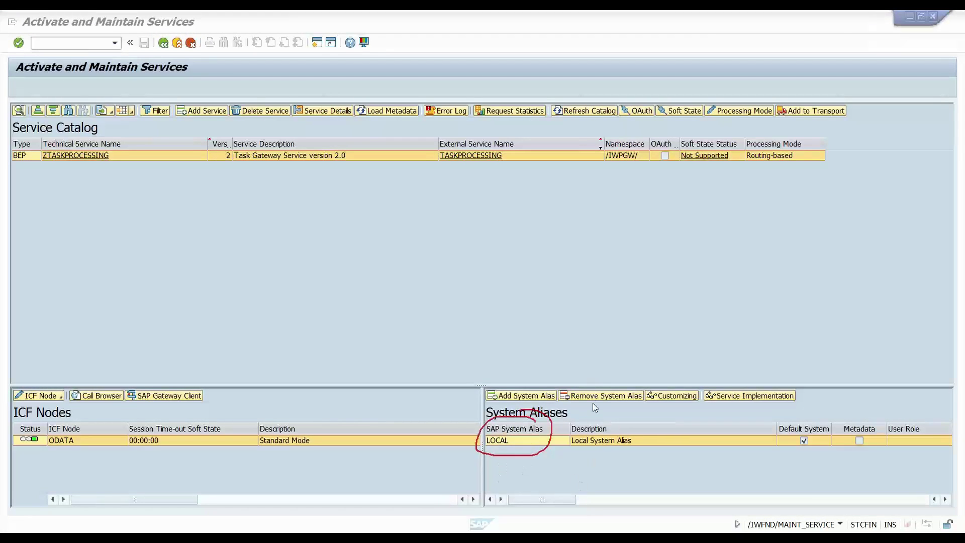
pyautogui.press('Escape')
pyautogui.doubleClick(555, 441)
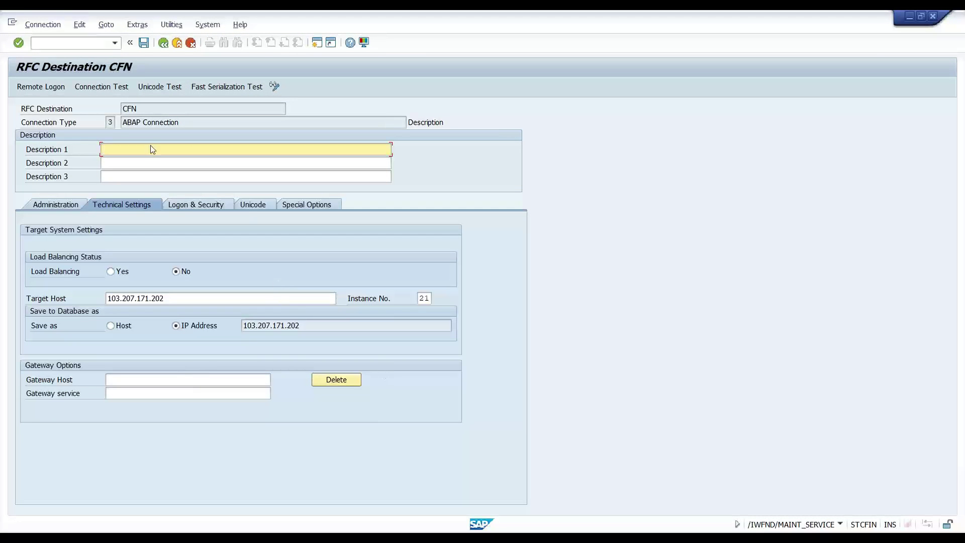
pyautogui.click(179, 122)
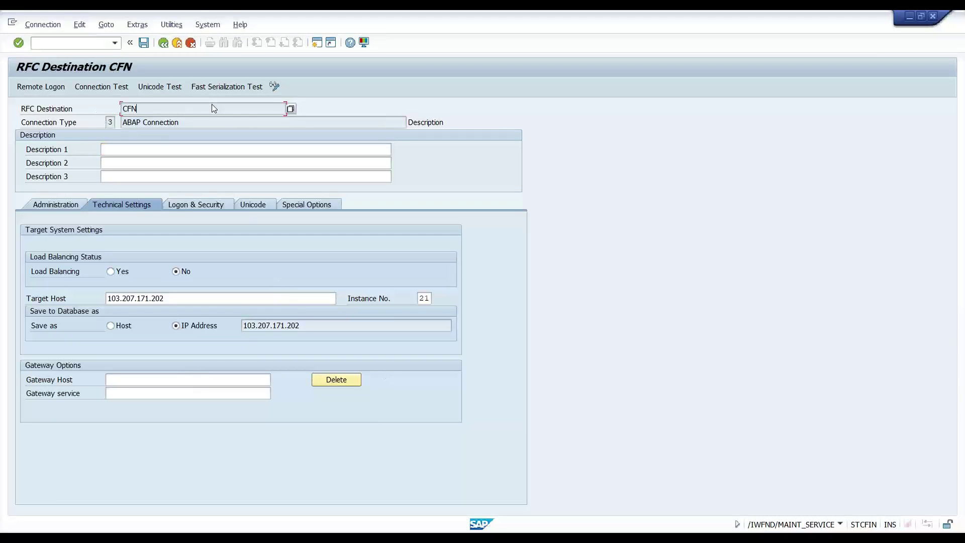
pyautogui.press('F3')
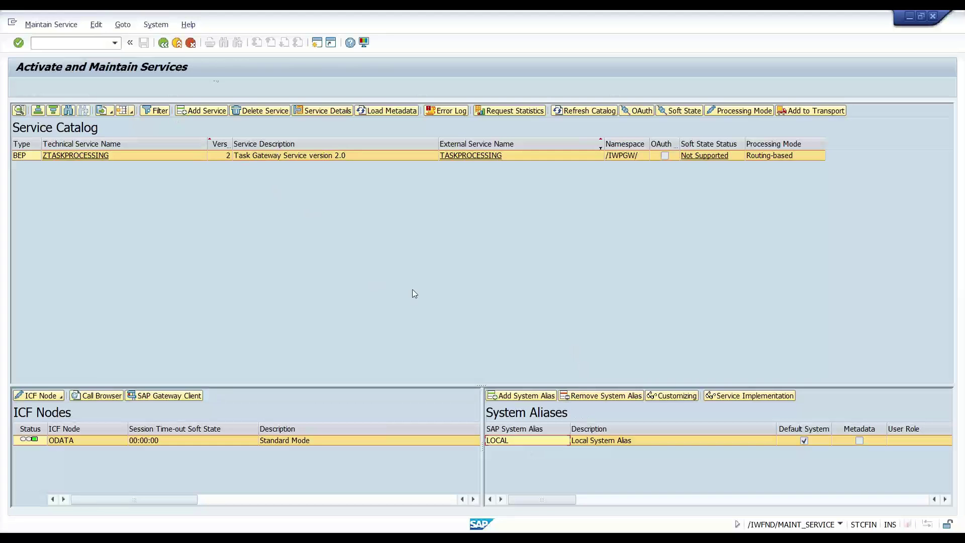
# Run transaction /nsegw from the command field.
pyautogui.click(100, 43)
pyautogui.write('/nsegw')
pyautogui.press('Return')
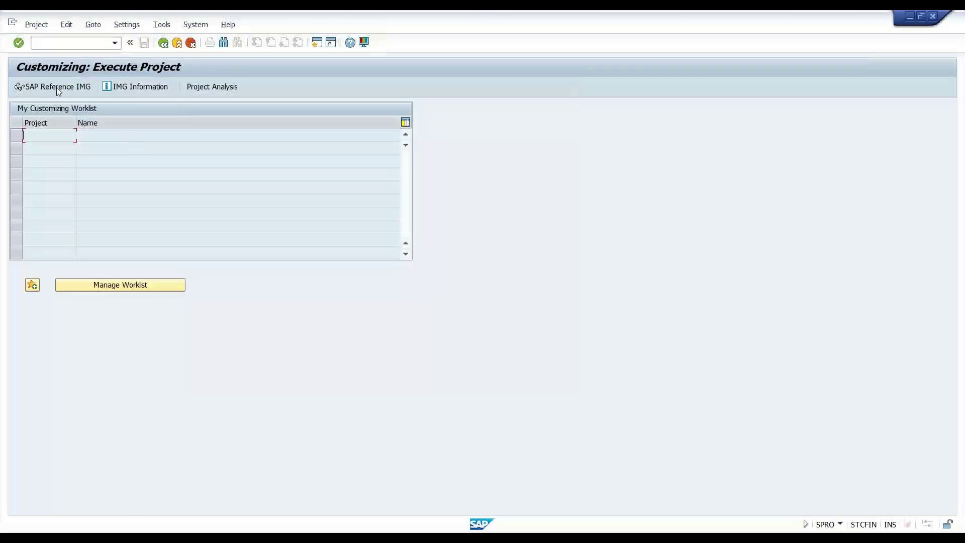
# In the SAP Reference IMG, expand SAP Gateway to SAP System and run Manage SAP System Aliases.
pyautogui.click(57, 88)
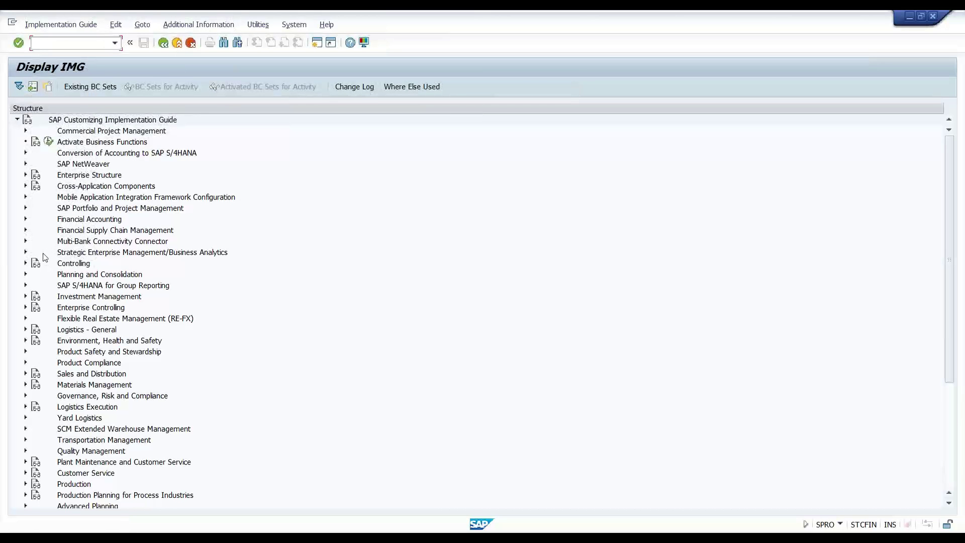
pyautogui.click(26, 164)
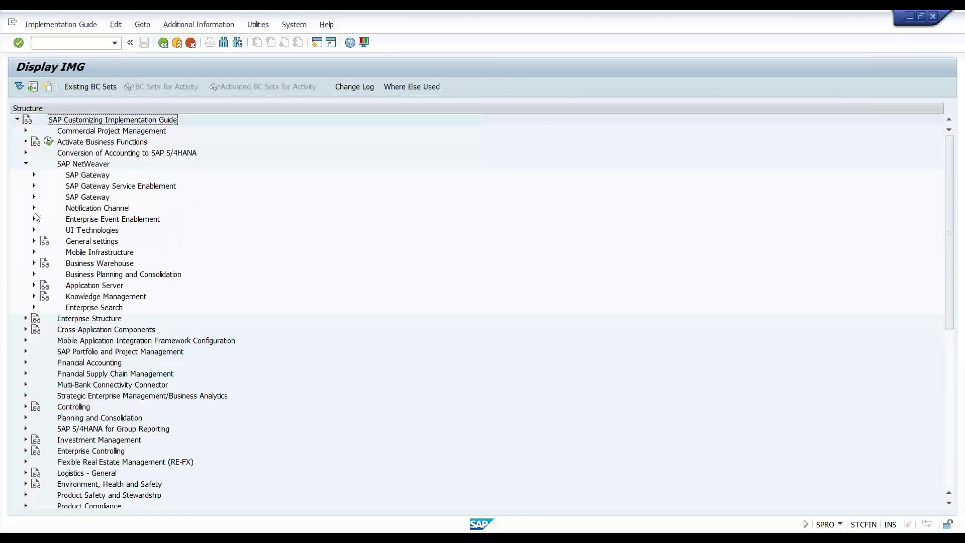
pyautogui.click(34, 175)
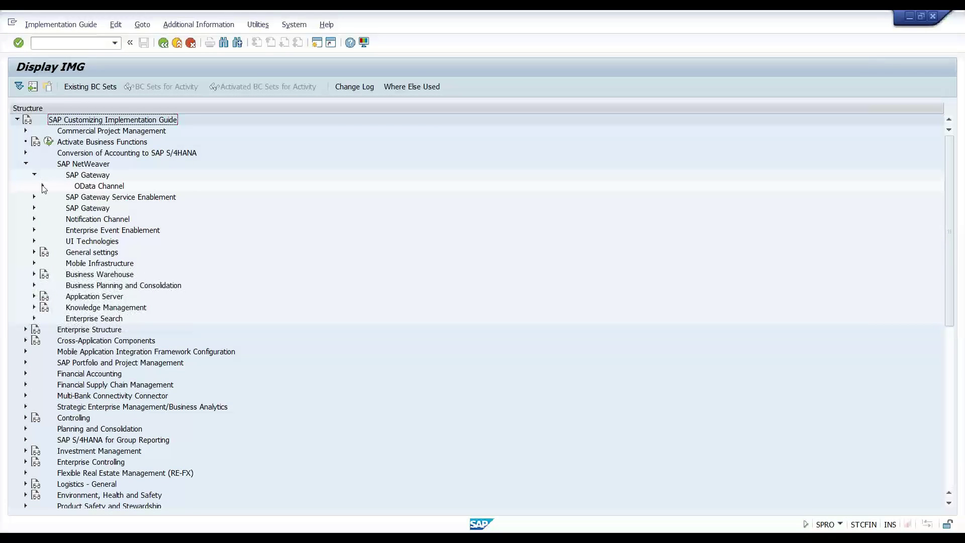
pyautogui.click(43, 186)
pyautogui.click(52, 197)
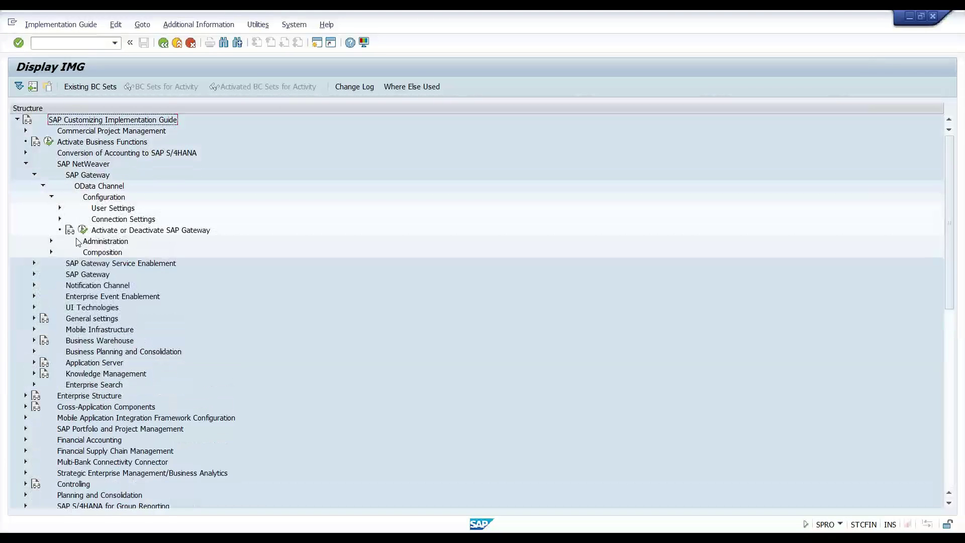
pyautogui.click(60, 208)
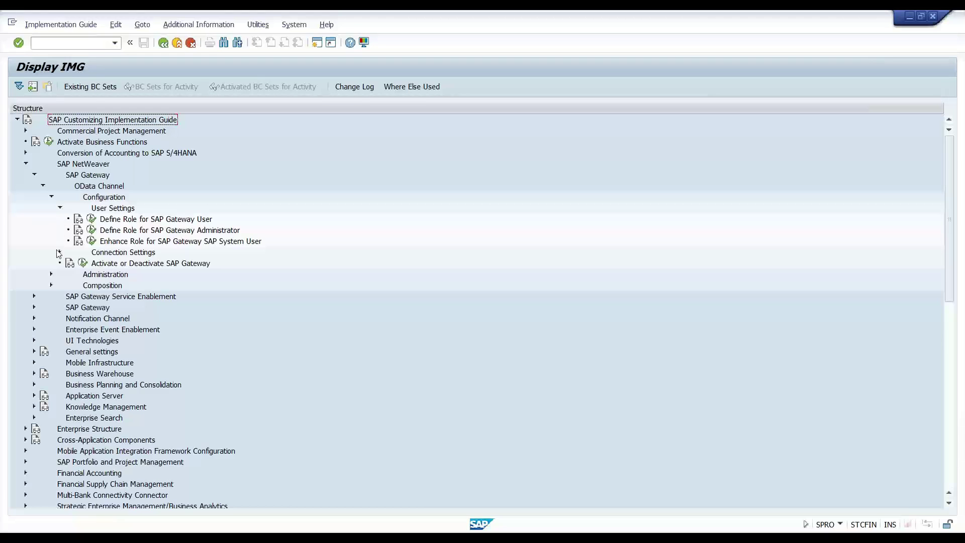
pyautogui.click(60, 252)
pyautogui.click(118, 286)
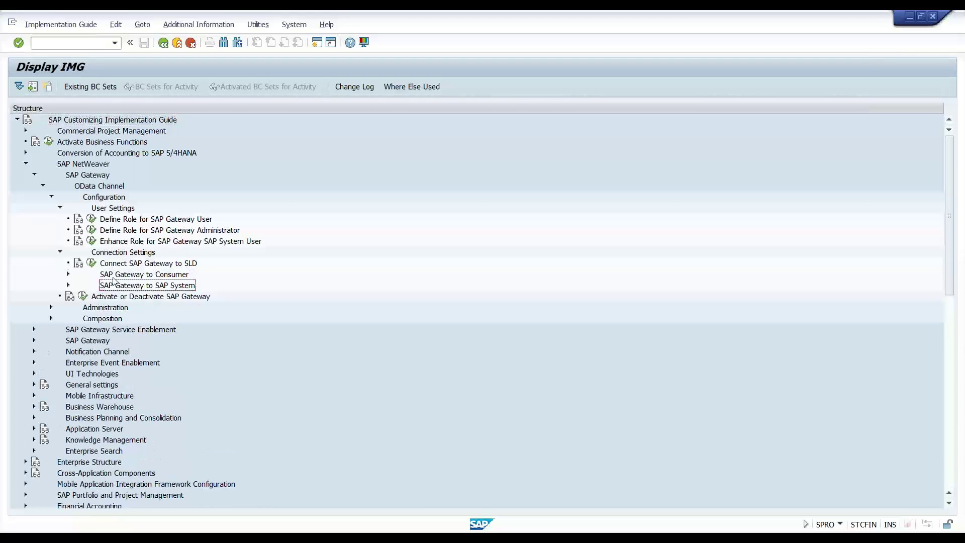
pyautogui.click(69, 285)
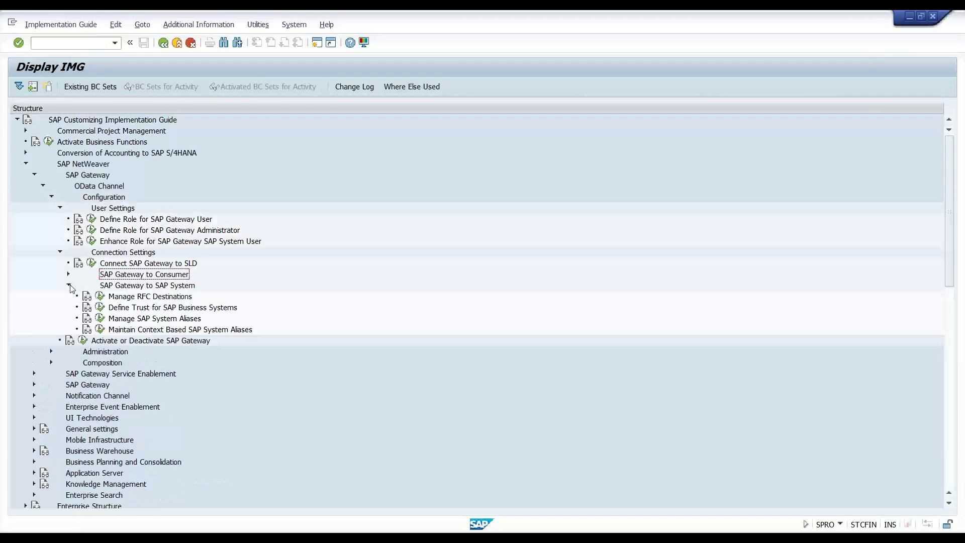
pyautogui.click(113, 320)
pyautogui.click(100, 318)
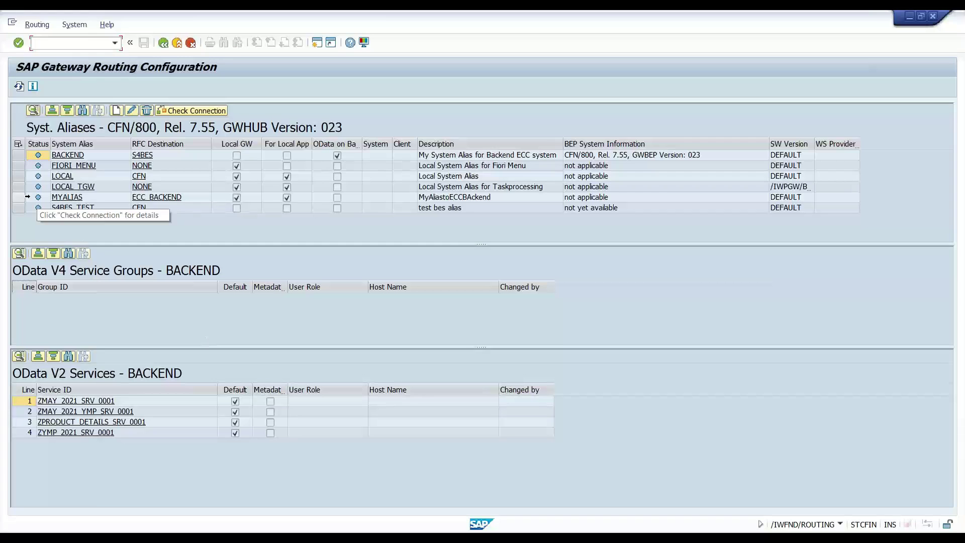
pyautogui.click(61, 176)
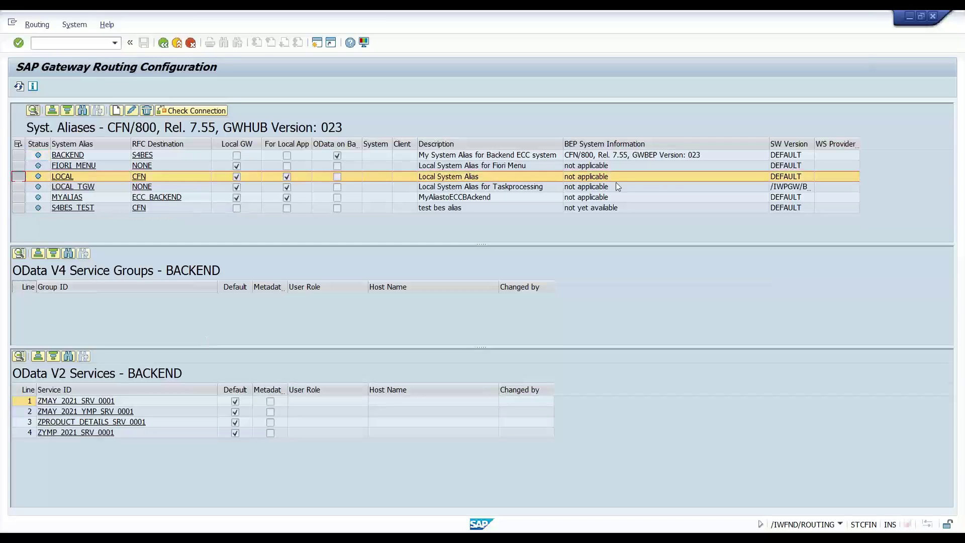
pyautogui.click(789, 144)
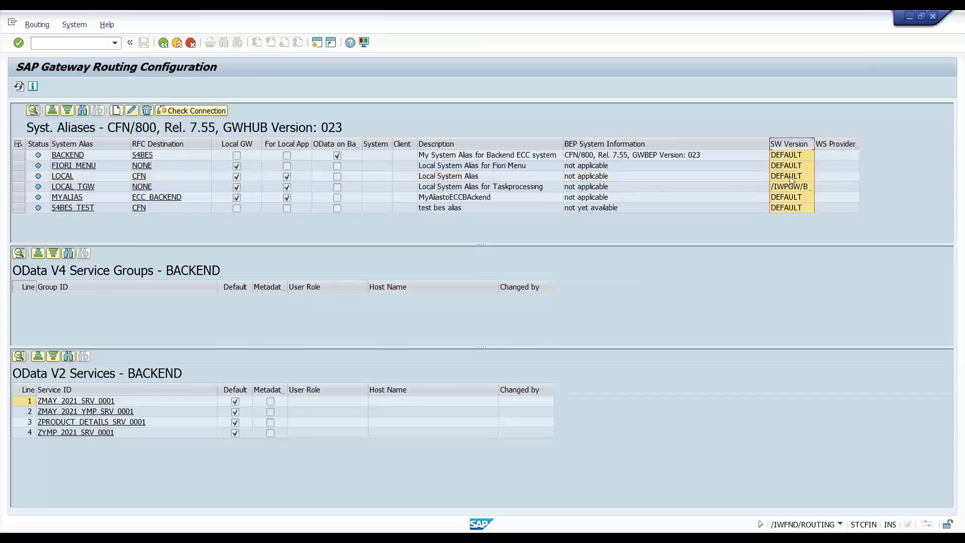
pyautogui.click(787, 177)
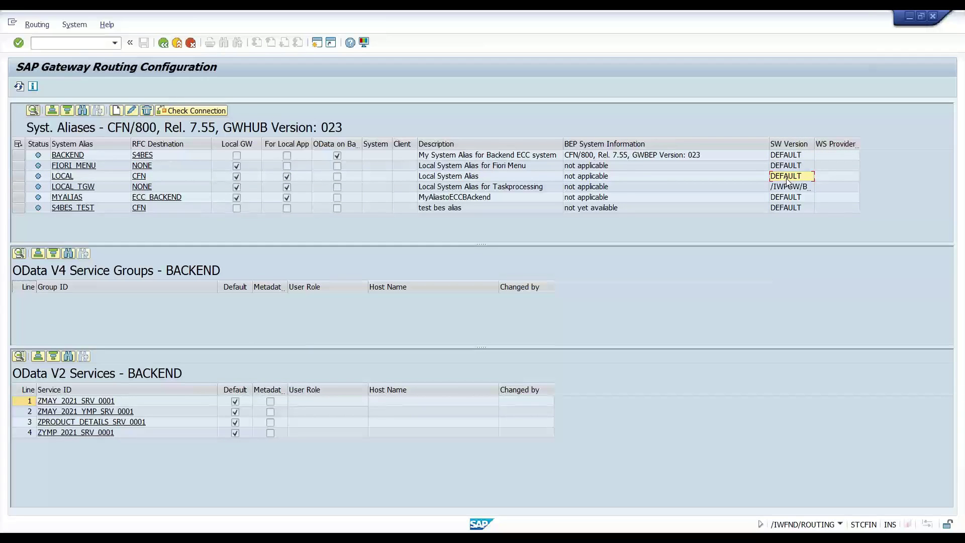
pyautogui.click(18, 176)
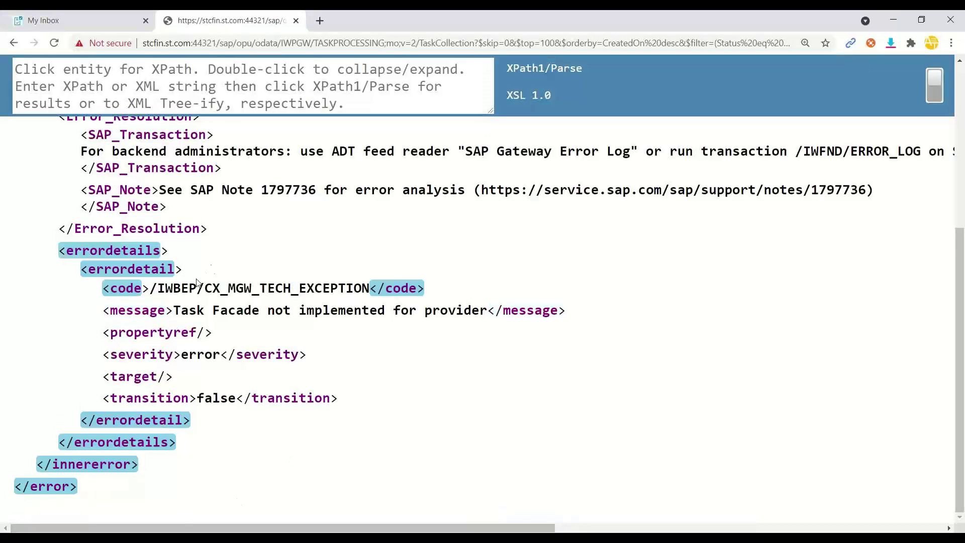
# Highlight the /IWPGW/ namespace in the XML error, then return to SAP GUI.
pyautogui.scroll(5, 216, 302)
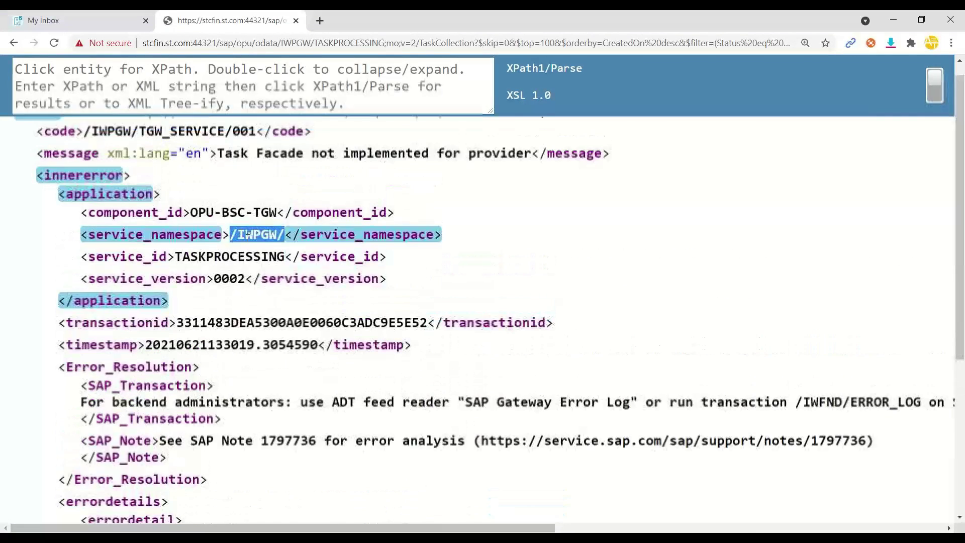
pyautogui.moveTo(231, 235); pyautogui.dragTo(283, 234)
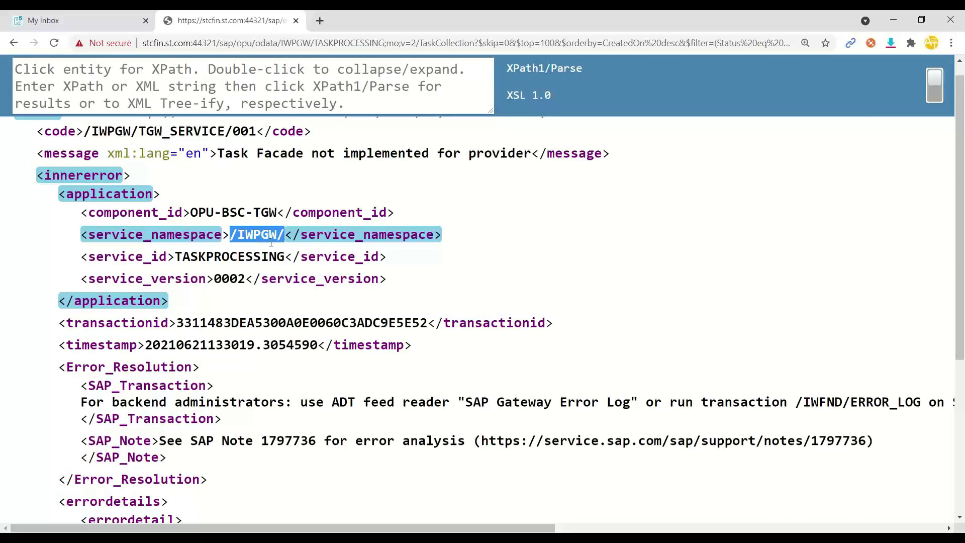
pyautogui.hotkey('alt', 'Tab')
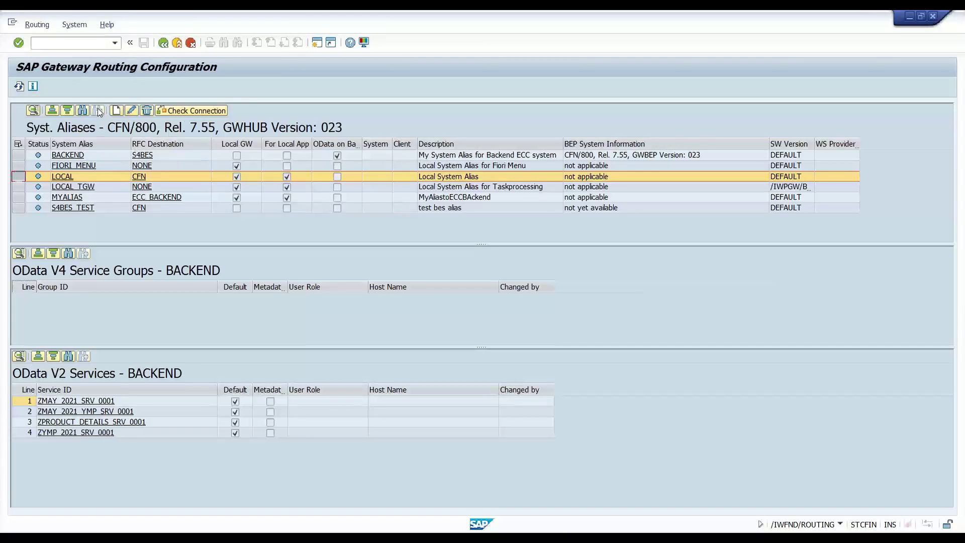
# Create alias LOCAL_WF with RFC NONE, software version /IWPGW/BWF, OData on Backend off, and save.
pyautogui.click(116, 110)
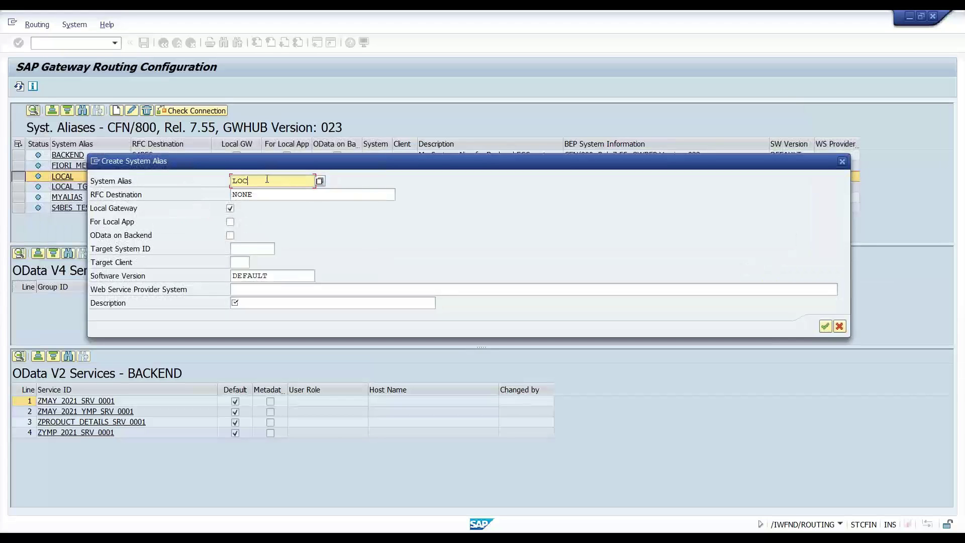
pyautogui.write('_WF')
pyautogui.click(255, 195)
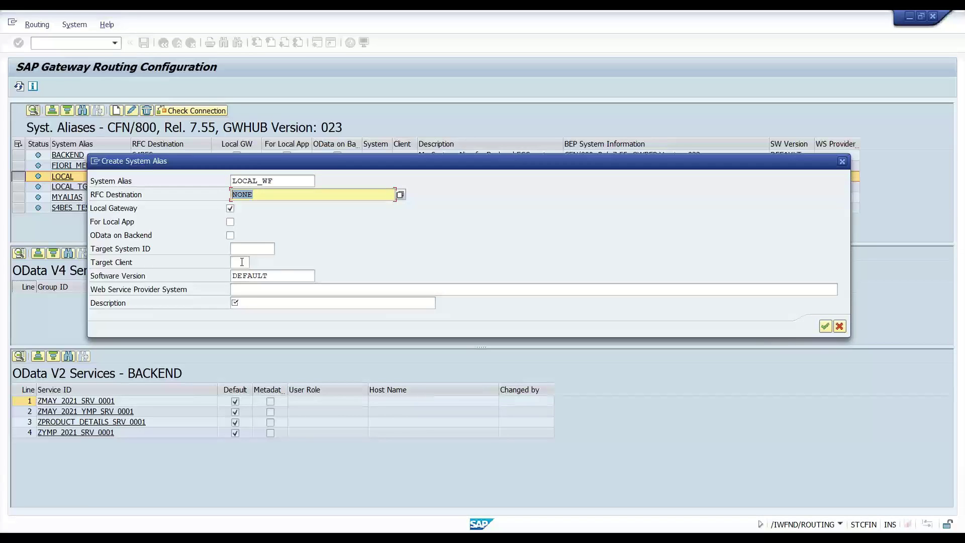
pyautogui.click(270, 198)
pyautogui.doubleClick(250, 276)
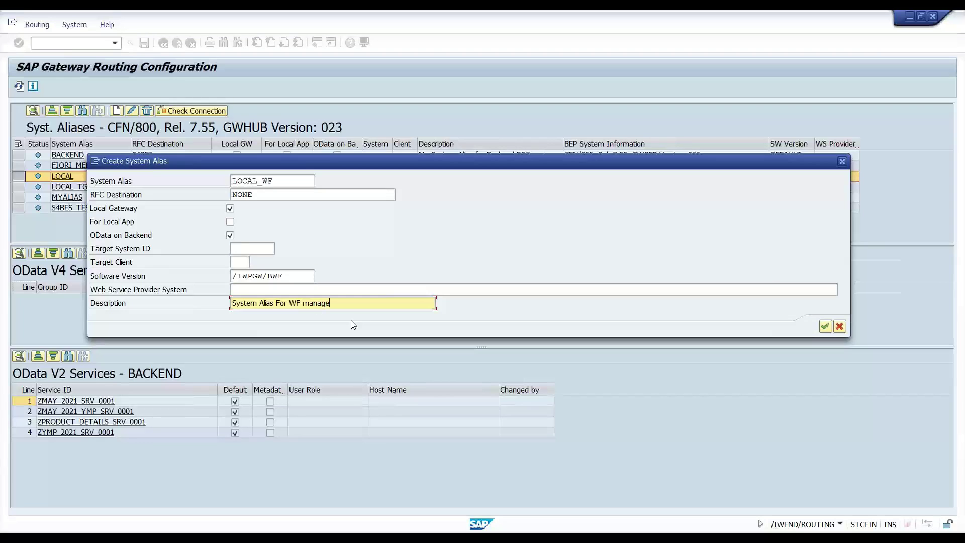
pyautogui.write('ment')
pyautogui.doubleClick(279, 181)
pyautogui.click(830, 329)
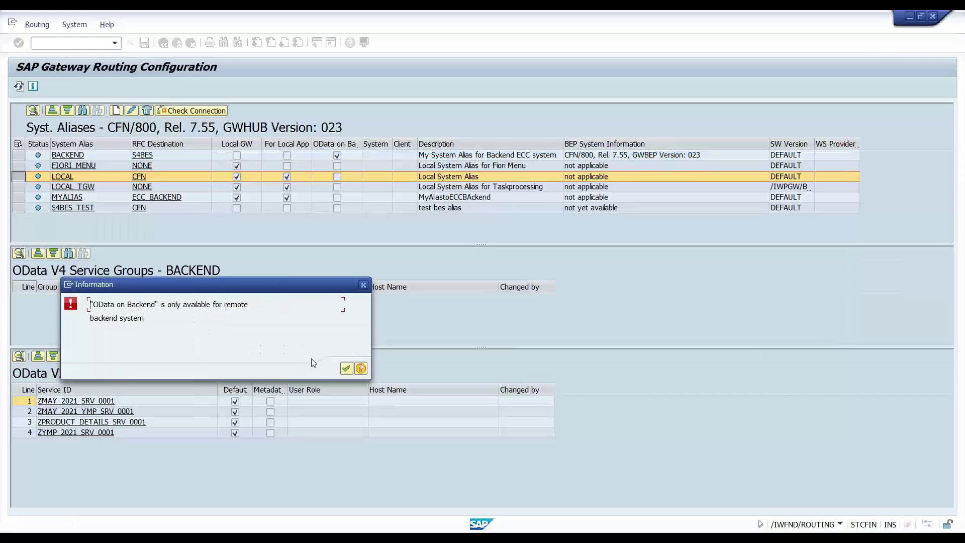
pyautogui.click(347, 369)
pyautogui.click(174, 183)
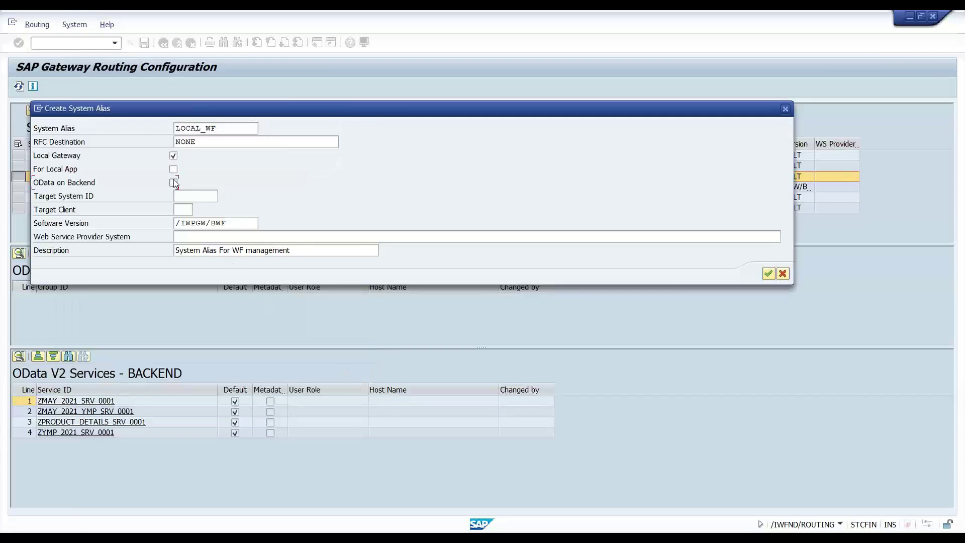
pyautogui.click(769, 274)
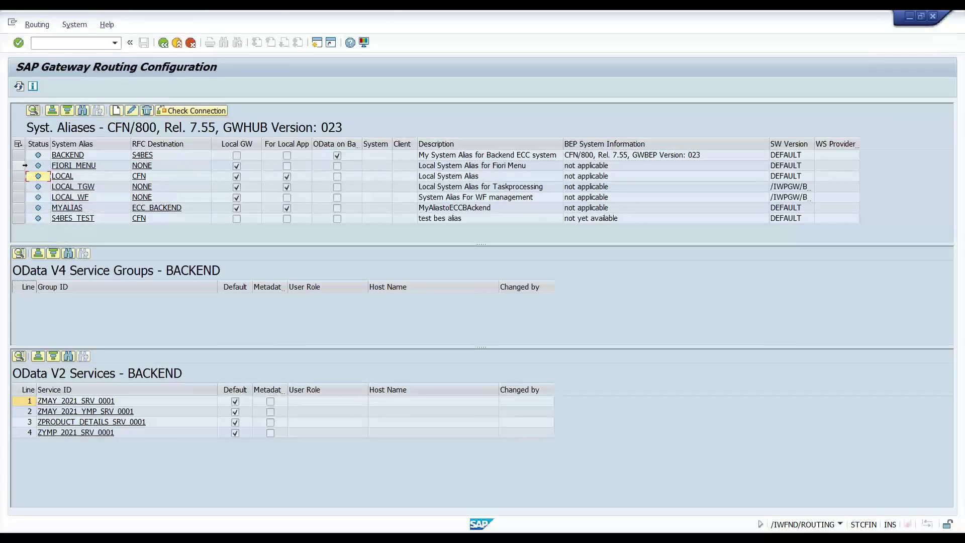
# Edit LOCAL_WF to tick For Local App and save it.
pyautogui.click(21, 197)
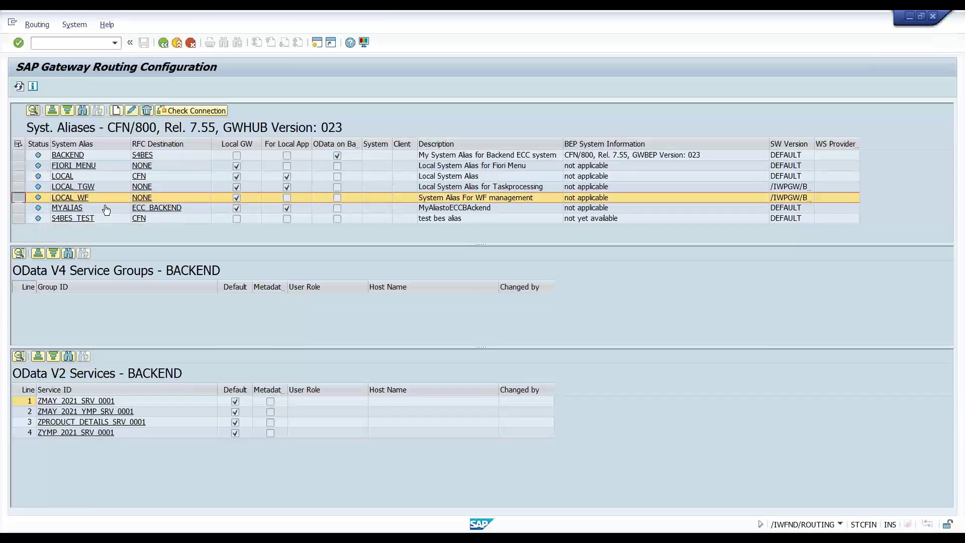
pyautogui.doubleClick(40, 200)
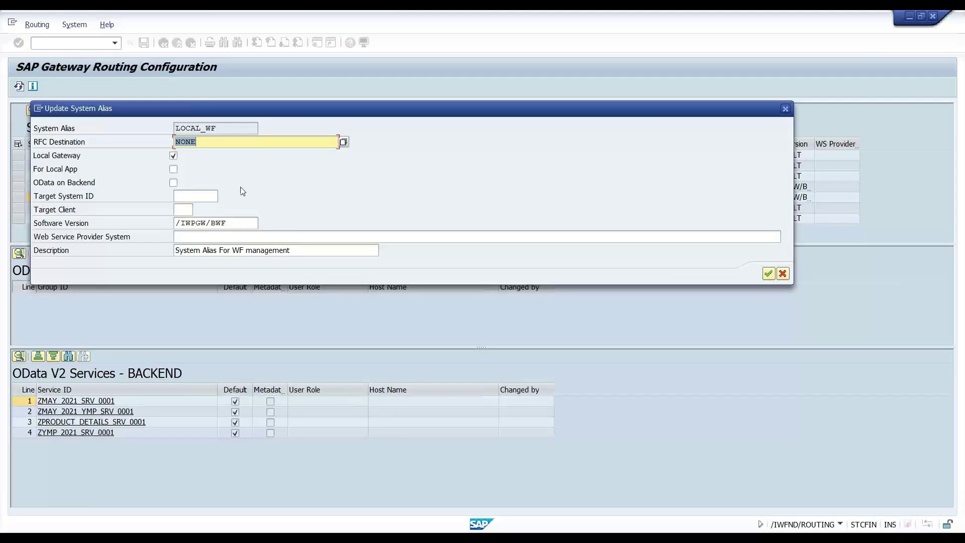
pyautogui.click(174, 169)
pyautogui.click(768, 274)
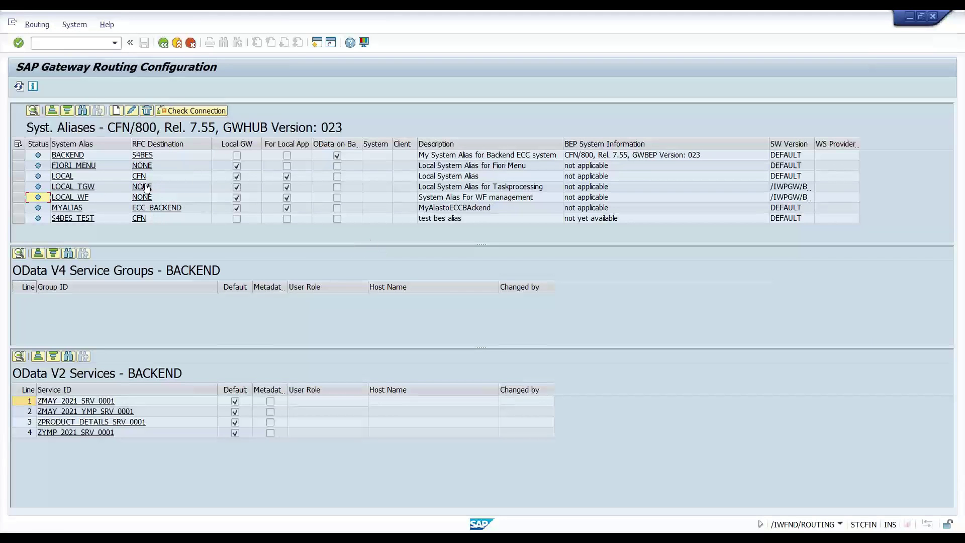
# Check LOCAL_WF's connection, which reports RFC Bypass.
pyautogui.click(18, 197)
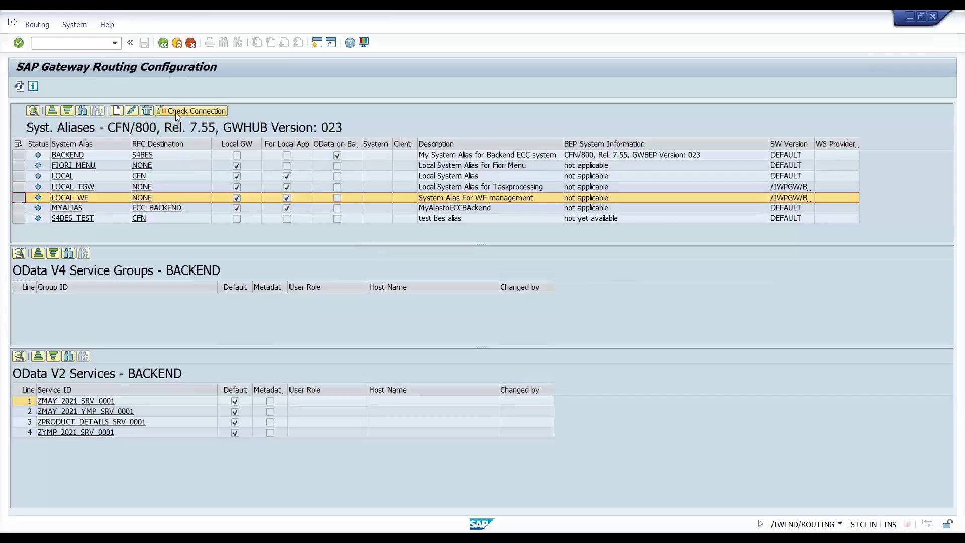
pyautogui.click(175, 113)
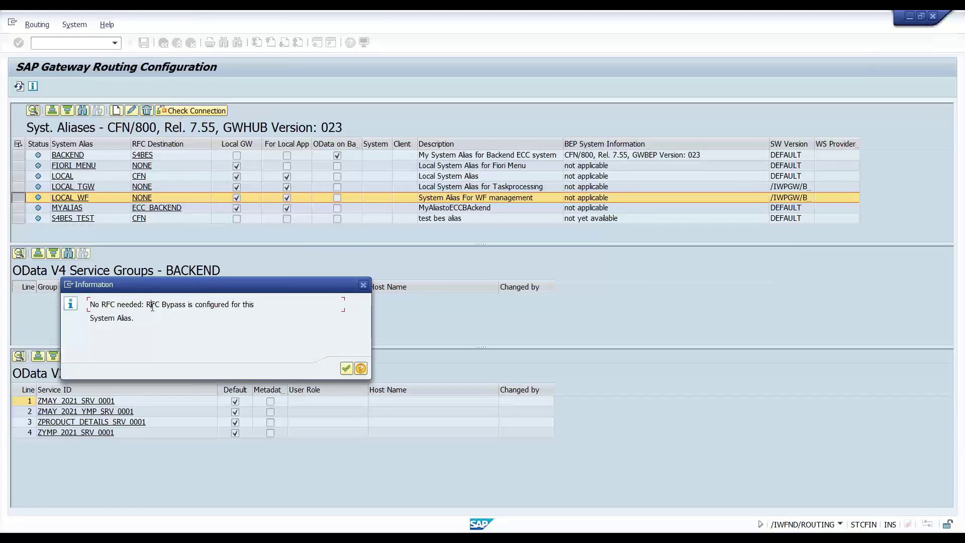
pyautogui.moveTo(153, 306); pyautogui.dragTo(254, 306)
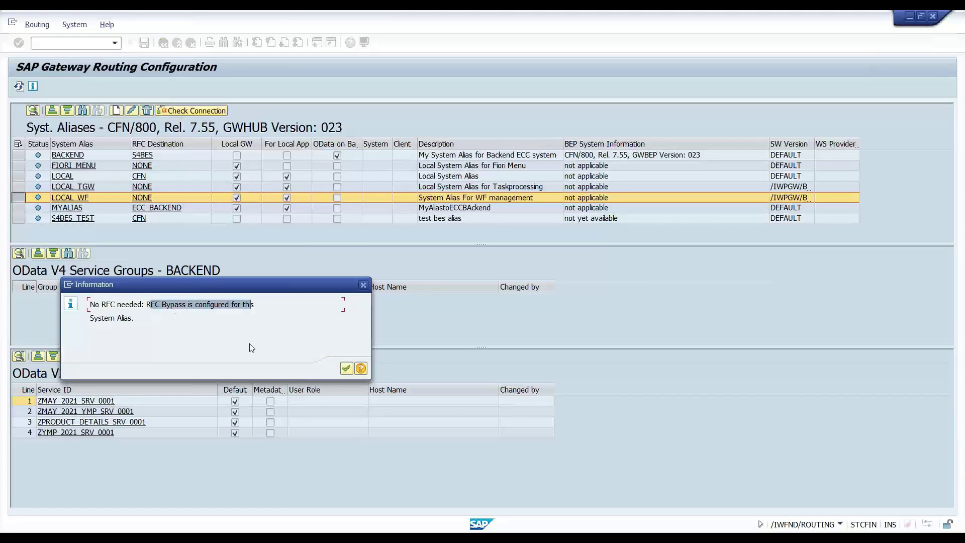
pyautogui.click(346, 369)
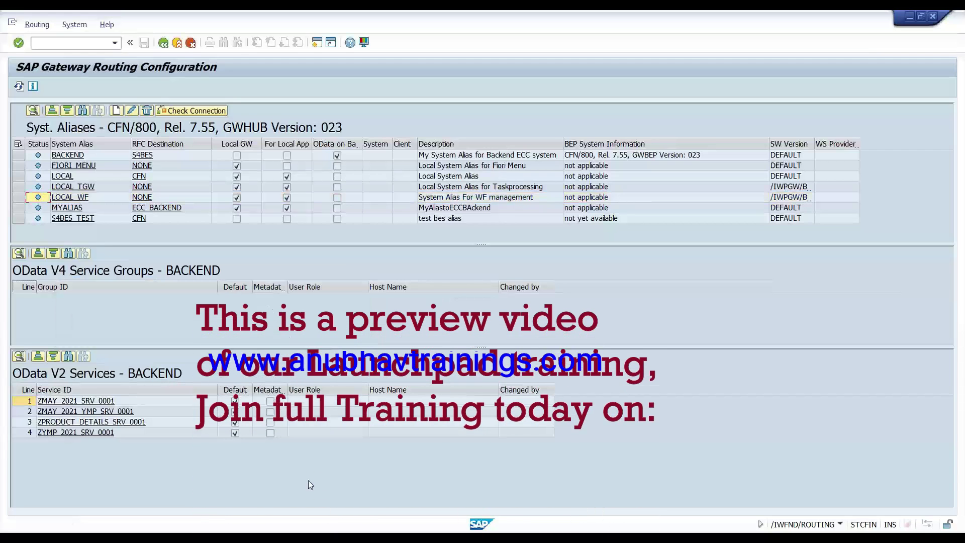
# Remove the LOCAL alias from ZTASKPROCESSING and start a new alias assignment entry.
pyautogui.press('F3')
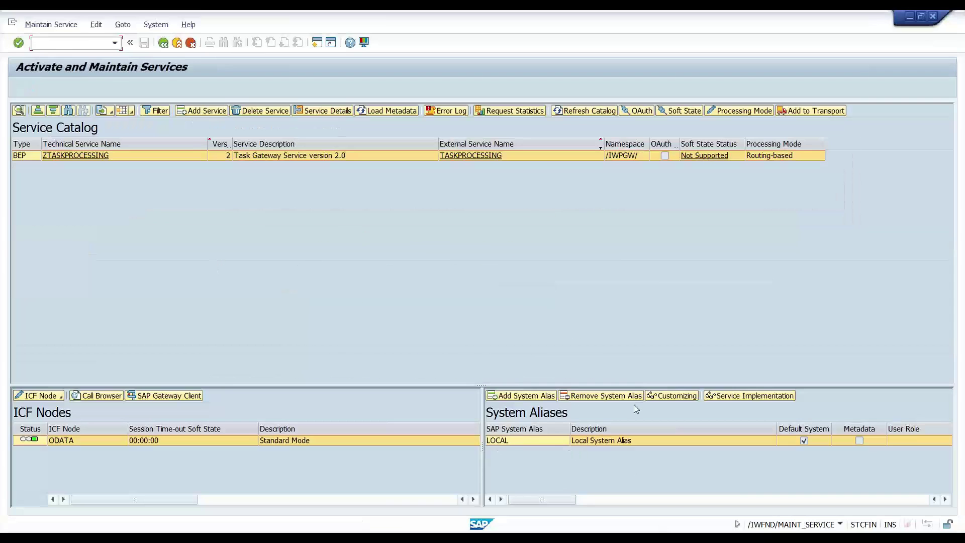
pyautogui.click(620, 397)
pyautogui.click(538, 400)
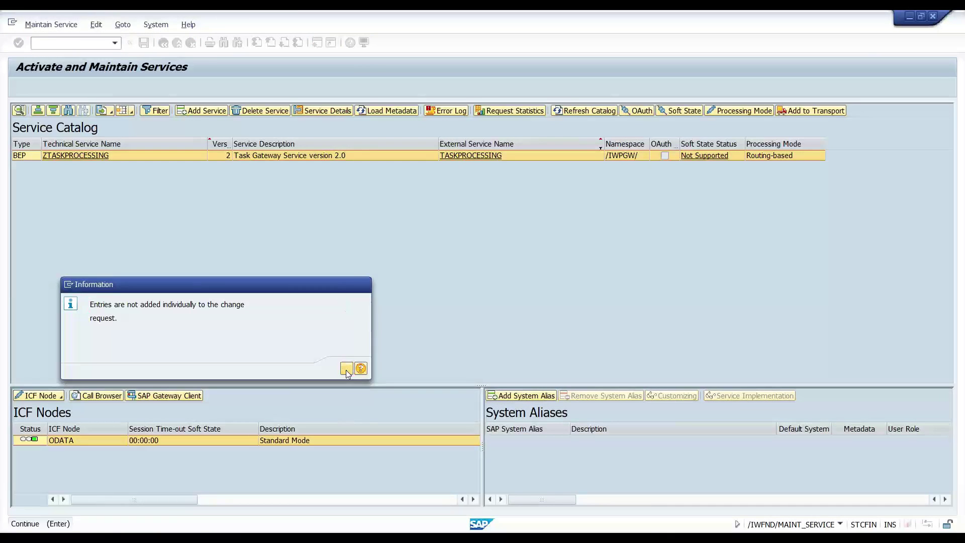
pyautogui.click(347, 369)
pyautogui.click(46, 87)
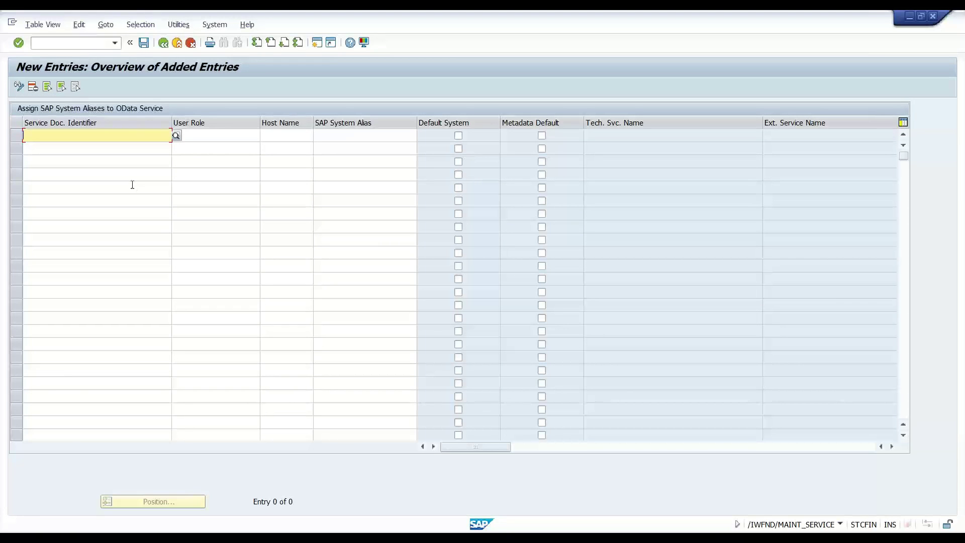
# Enter ZTASKPROCESSING_0002 as the service document in the new assignment row.
pyautogui.write('*TA')
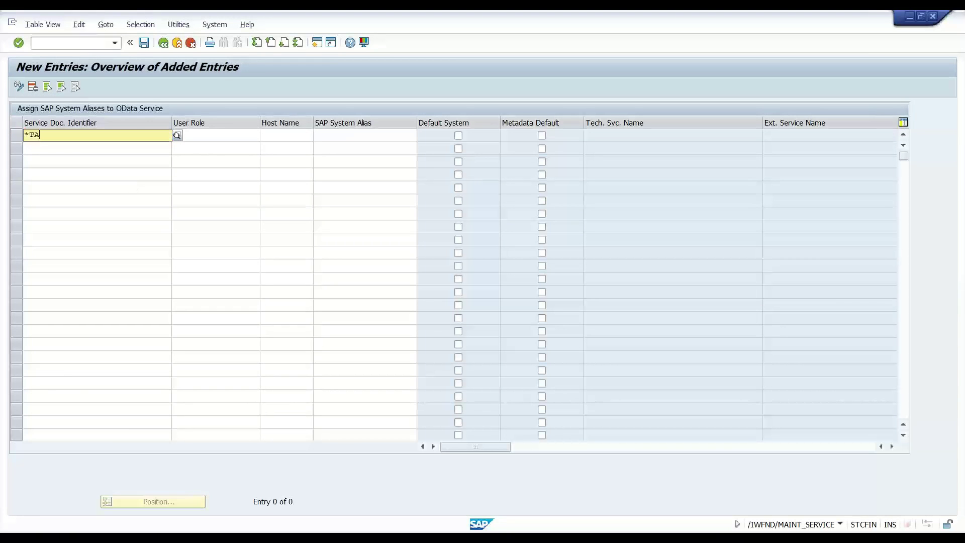
pyautogui.write('SKPROCESSING')
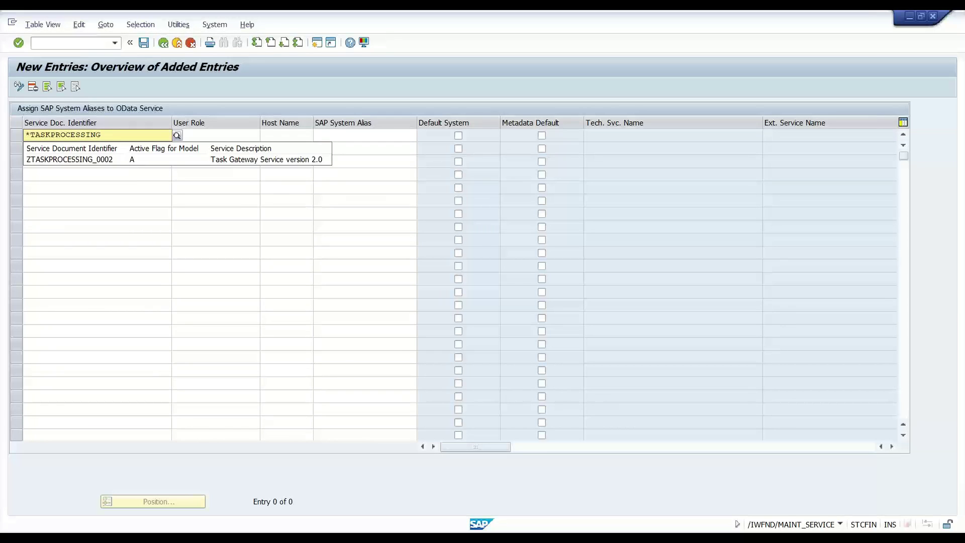
pyautogui.click(125, 160)
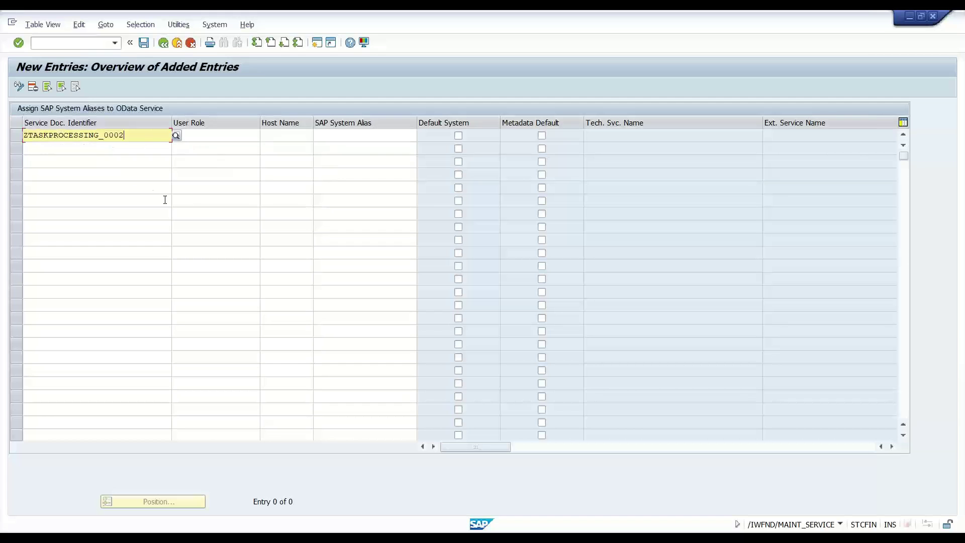
pyautogui.click(220, 136)
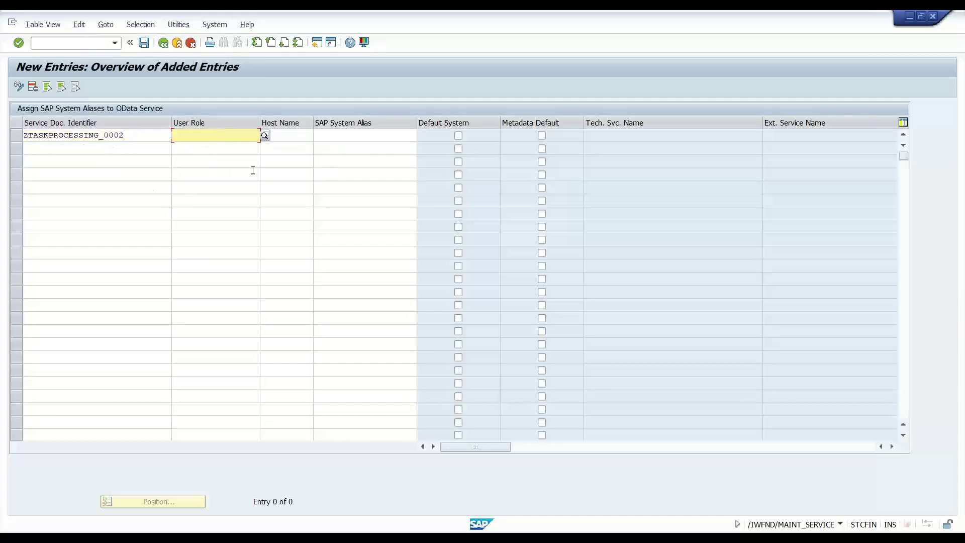
pyautogui.click(387, 139)
pyautogui.click(286, 135)
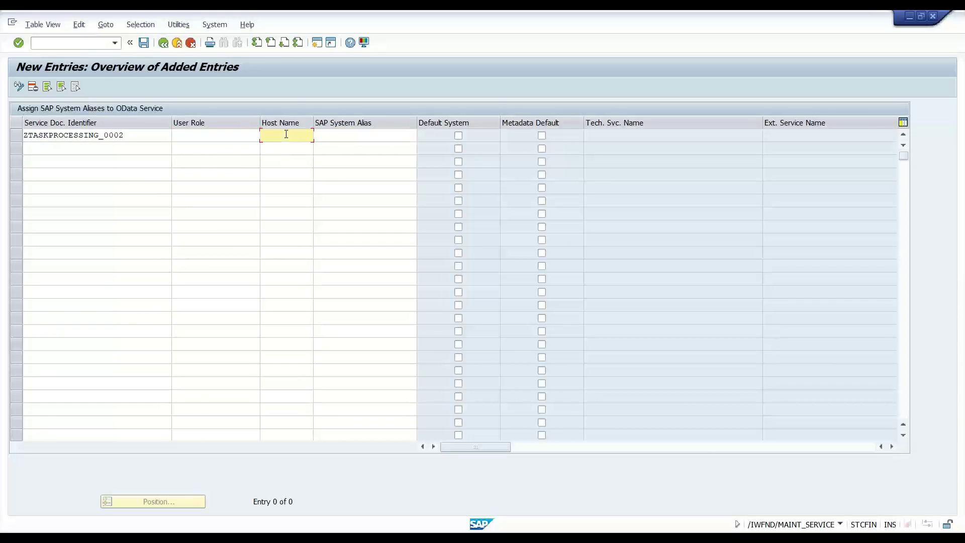
pyautogui.click(368, 147)
pyautogui.click(414, 139)
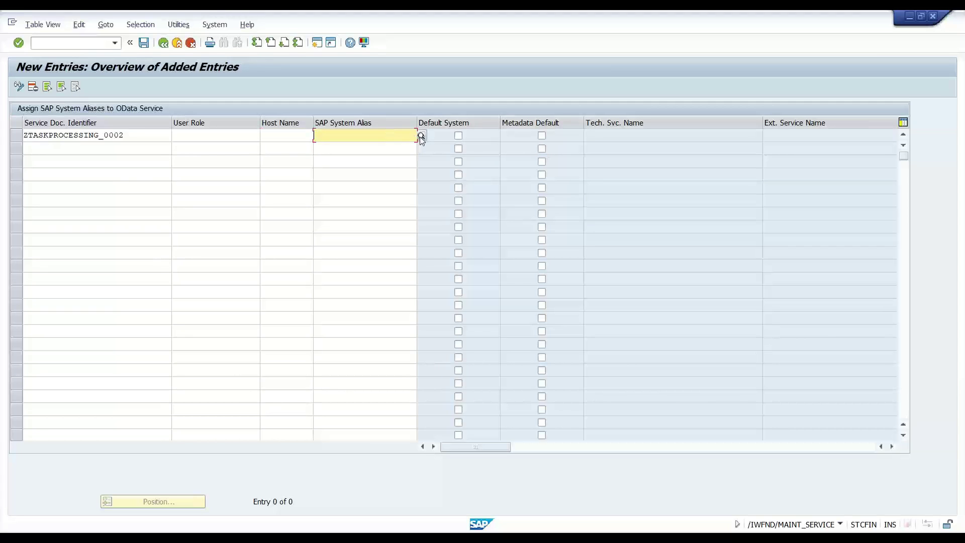
# Assign LOCAL_WF with Default System and Metadata Default ticked, then save.
pyautogui.click(422, 136)
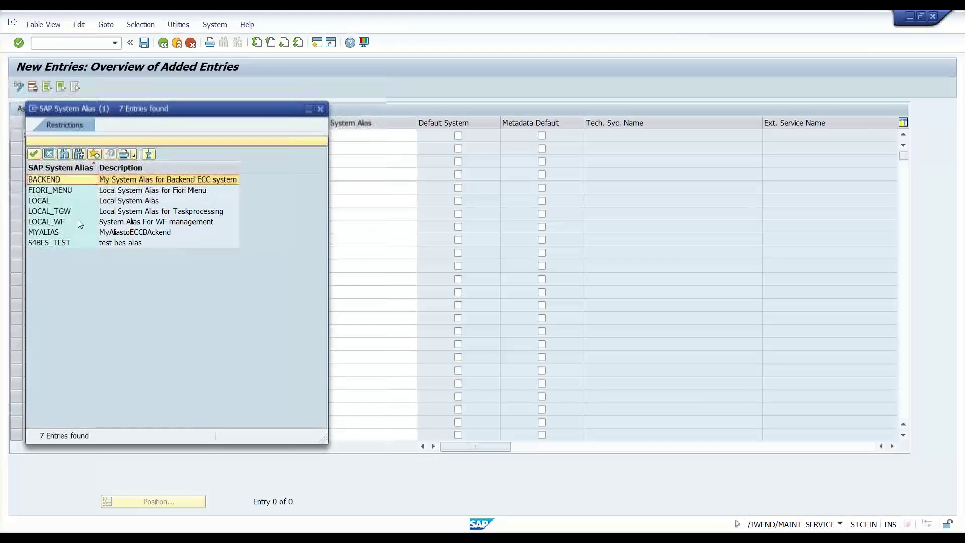
pyautogui.click(59, 224)
pyautogui.doubleClick(59, 224)
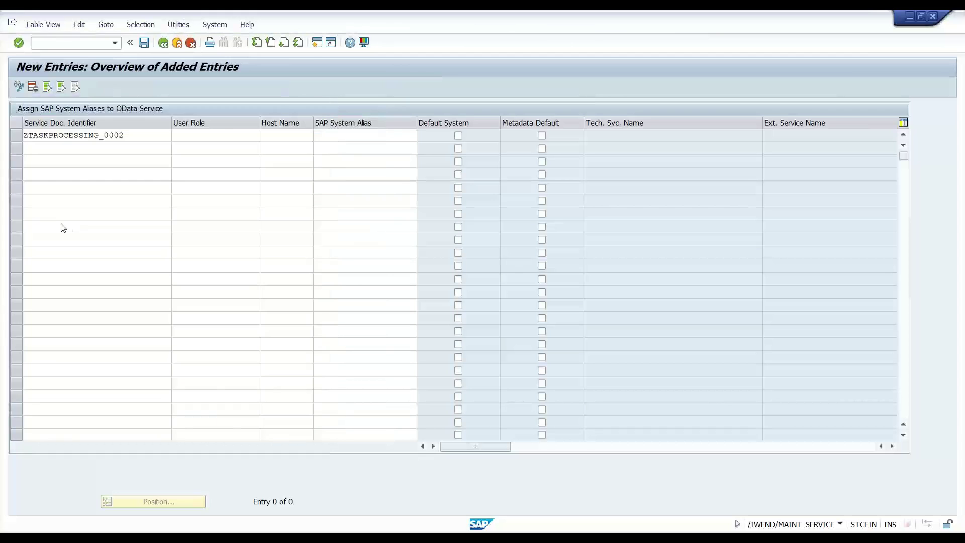
pyautogui.click(458, 135)
pyautogui.click(541, 135)
pyautogui.click(397, 135)
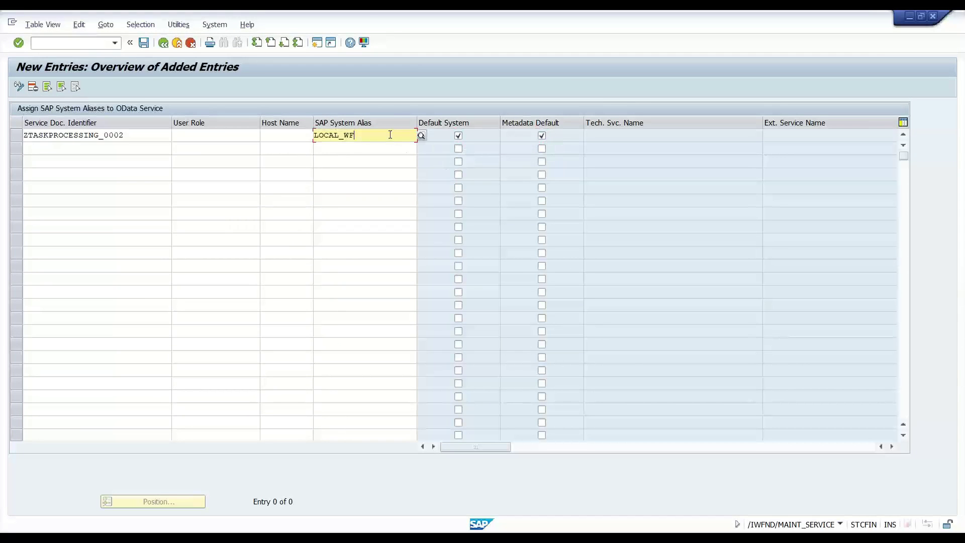
pyautogui.press('Return')
pyautogui.hotkey('ctrl', 's')
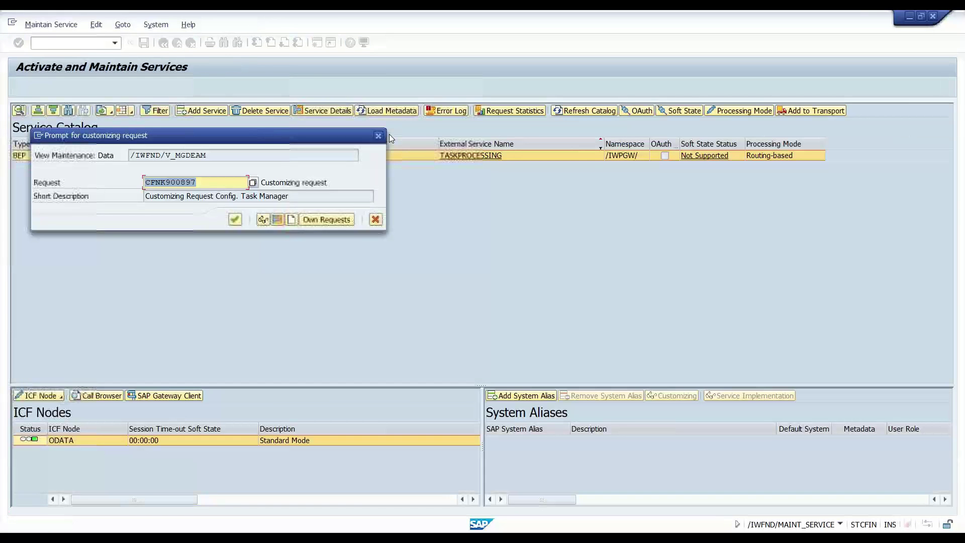
# Confirm the customizing request and go back twice to the service maintenance screen.
pyautogui.click(208, 187)
pyautogui.moveTo(294, 195); pyautogui.dragTo(138, 194)
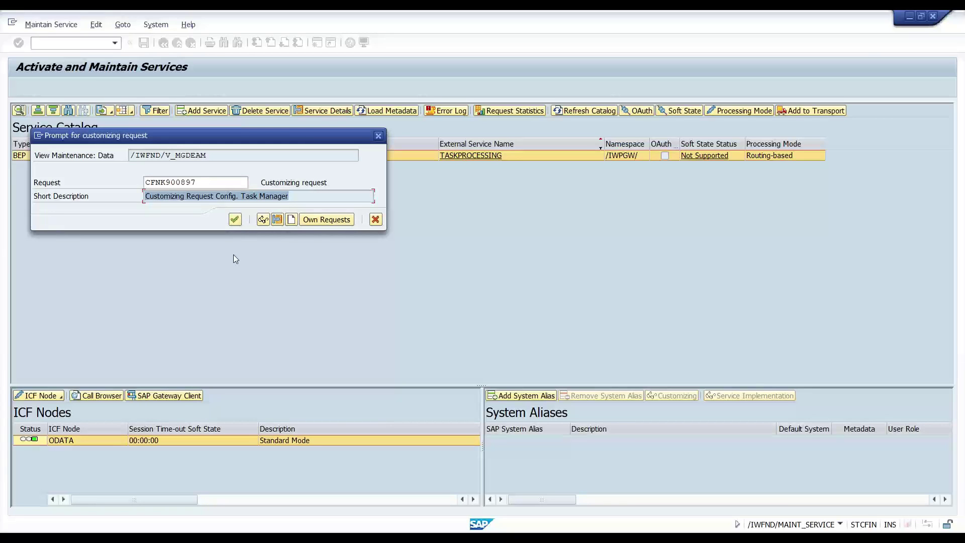
pyautogui.click(234, 219)
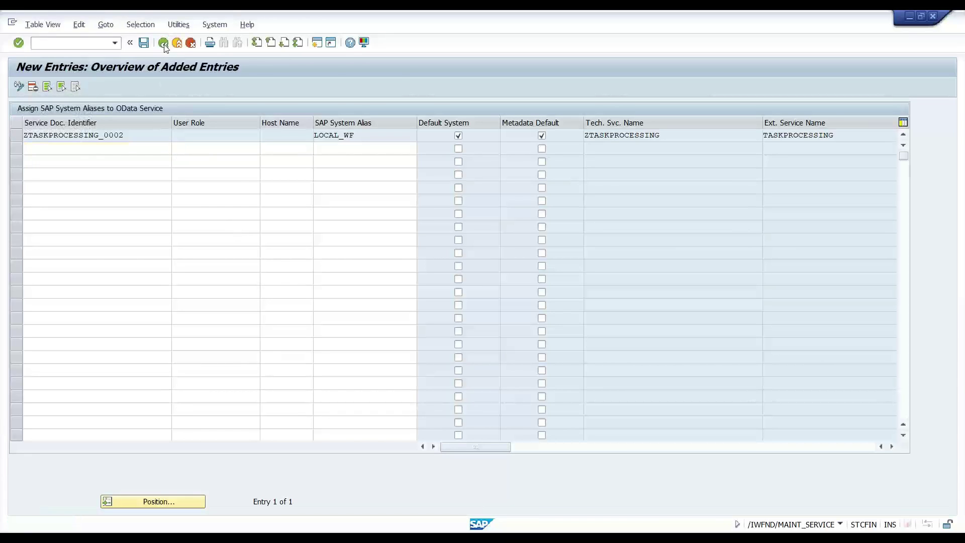
pyautogui.click(164, 43)
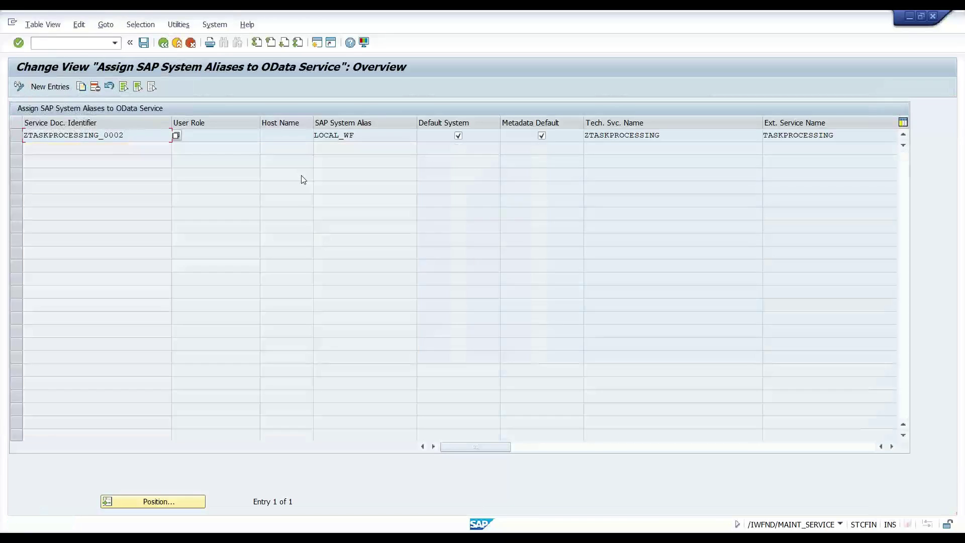
pyautogui.click(161, 43)
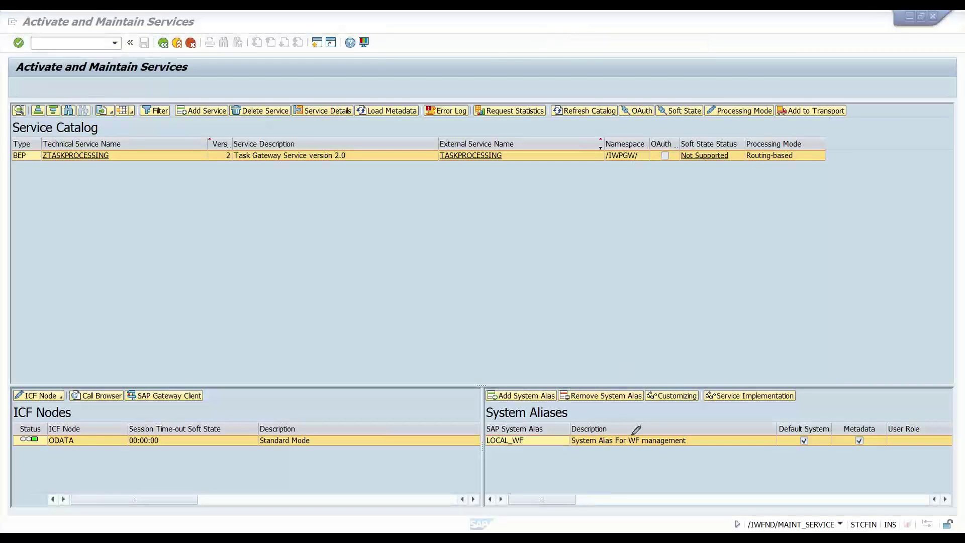
pyautogui.moveTo(637, 430)
pyautogui.mouseDown()
pyautogui.moveTo(521, 431)
pyautogui.moveTo(618, 445)
pyautogui.moveTo(610, 426)
pyautogui.mouseUp()
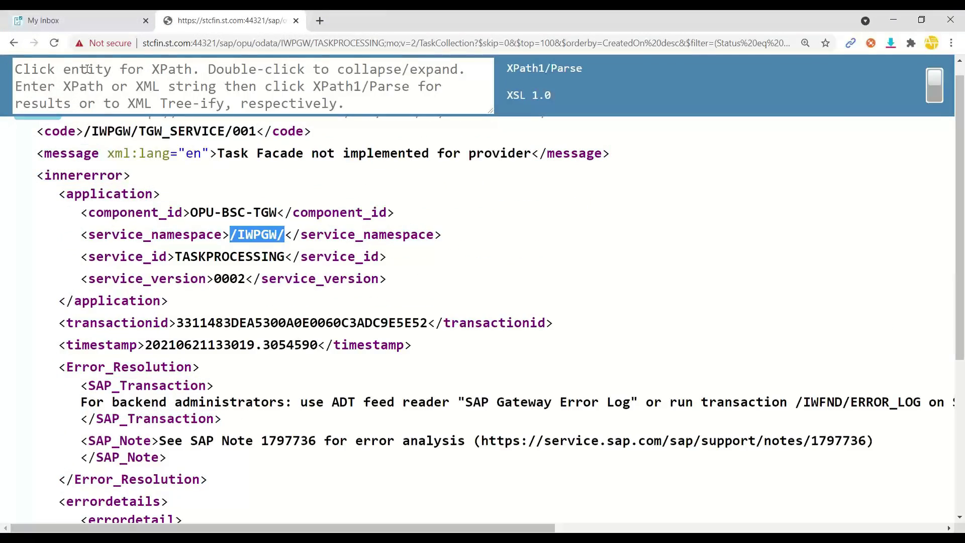
# Reload the TaskCollection query and review the returned LOCAL_WF task XML at reduced zoom.
pyautogui.click(55, 44)
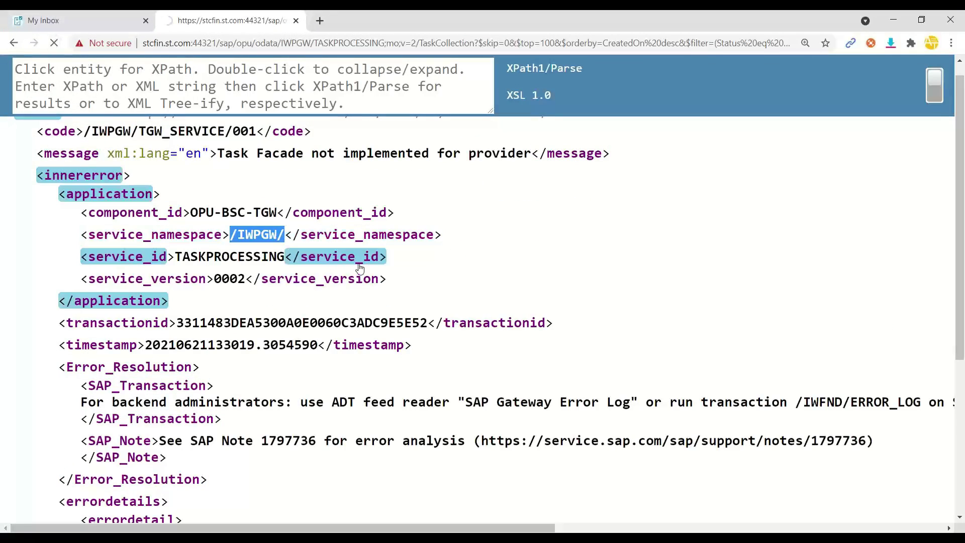
pyautogui.hotkey('ctrl', '-')
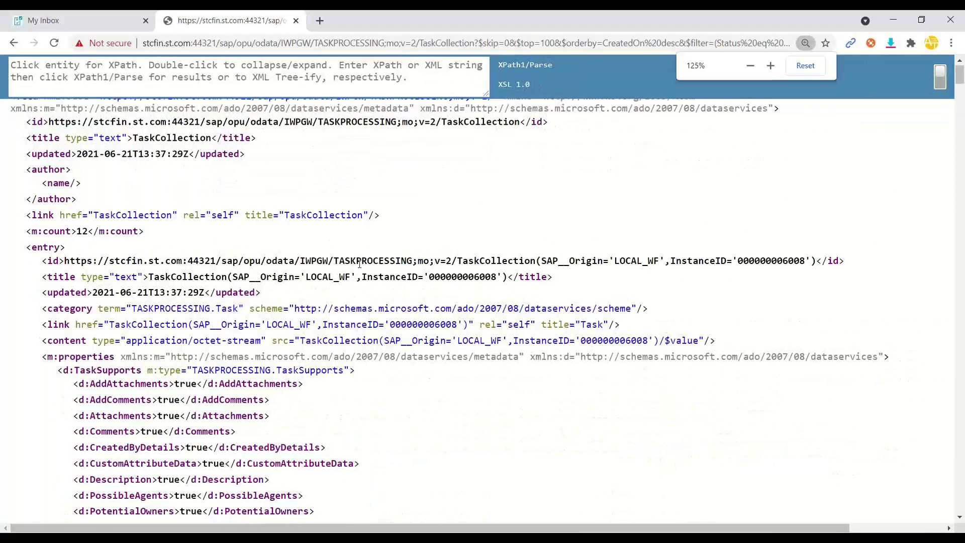
pyautogui.scroll(-20, 363, 296)
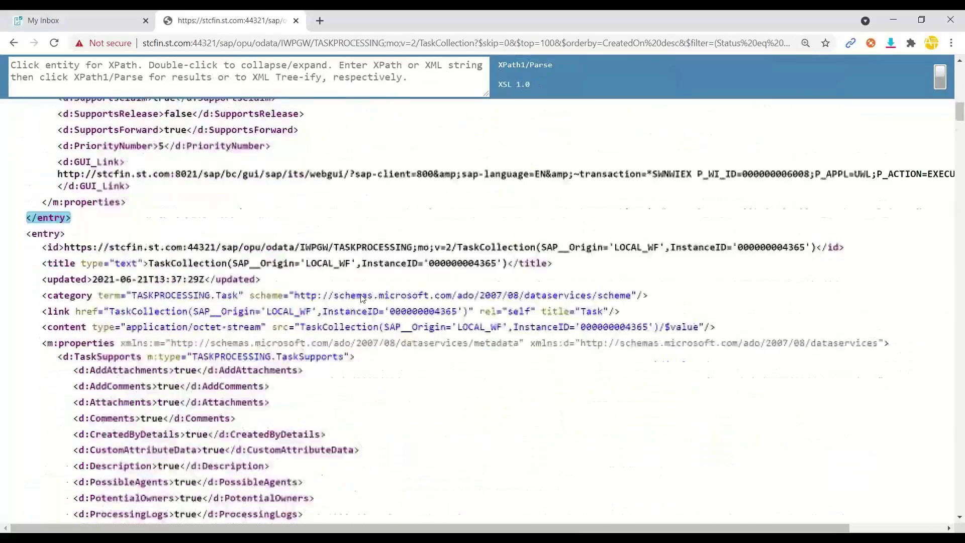
pyautogui.scroll(-15, 360, 299)
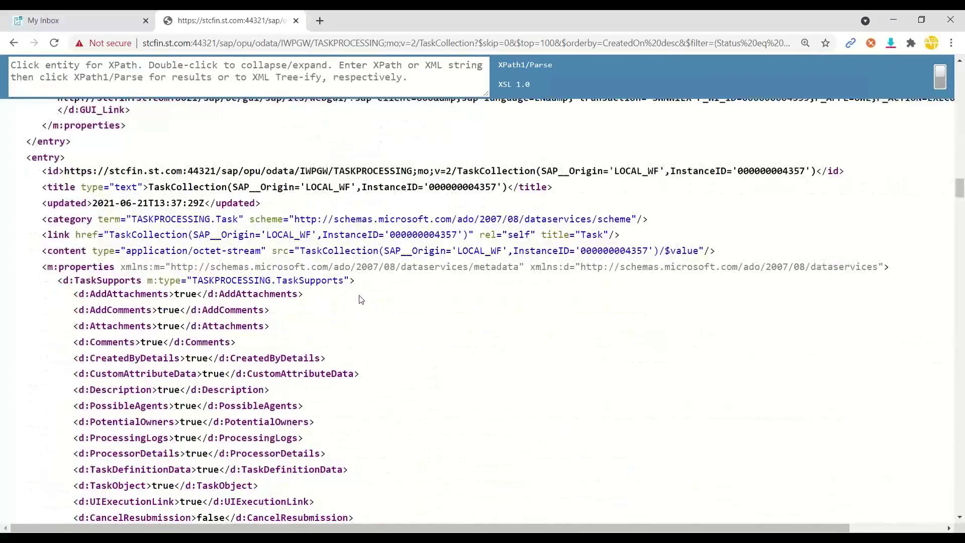
pyautogui.scroll(-10, 360, 299)
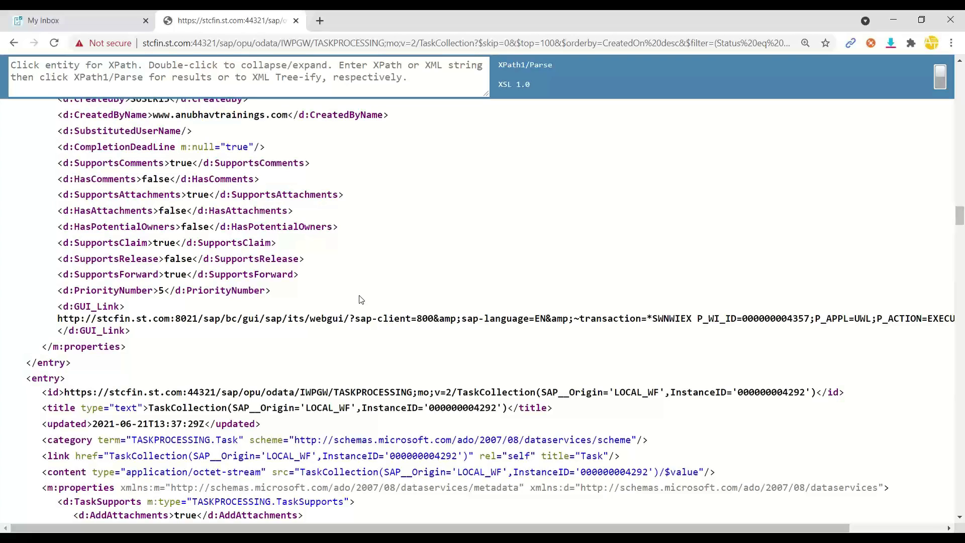
# Reload the Fiori launchpad home page and jump to the My Inbox section, whose tile shows 12.
pyautogui.click(92, 19)
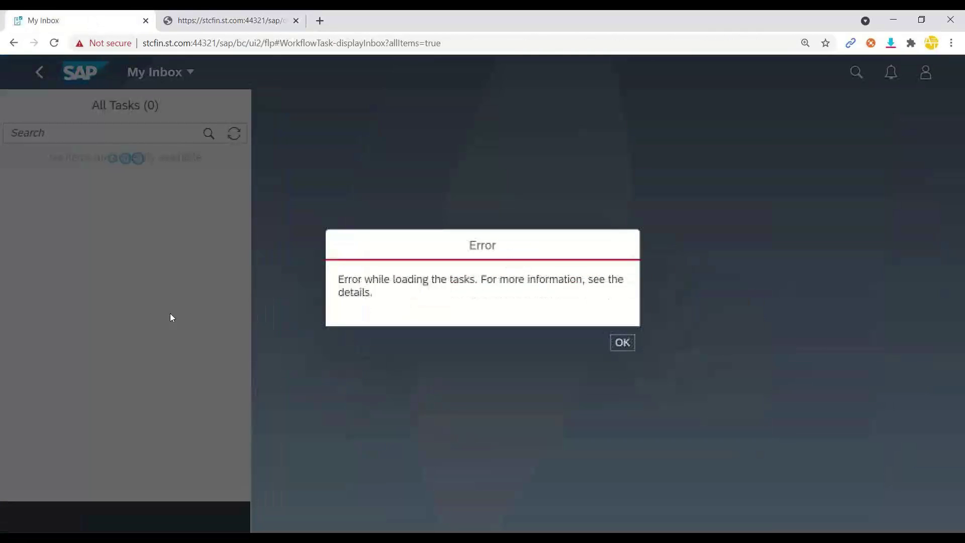
pyautogui.click(14, 43)
pyautogui.click(241, 45)
pyautogui.press('Return')
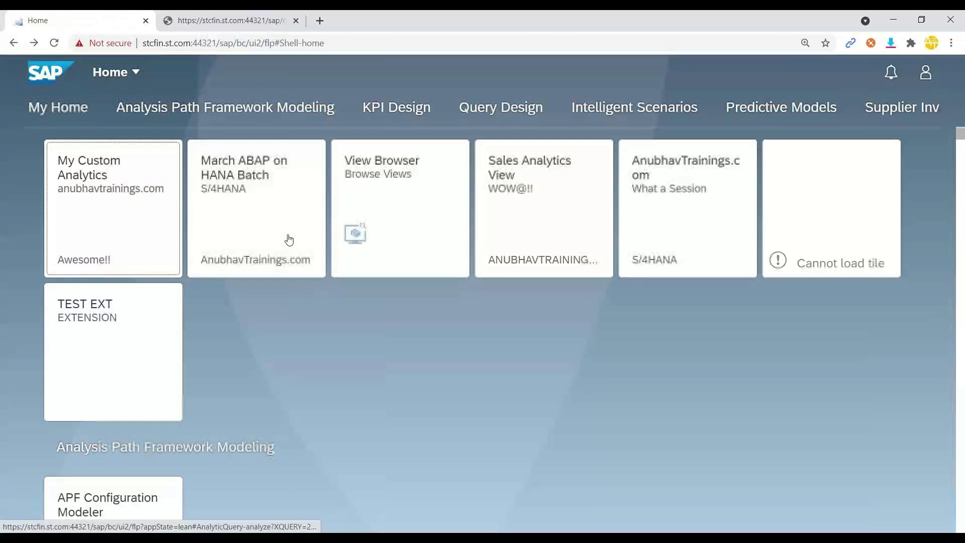
pyautogui.click(927, 109)
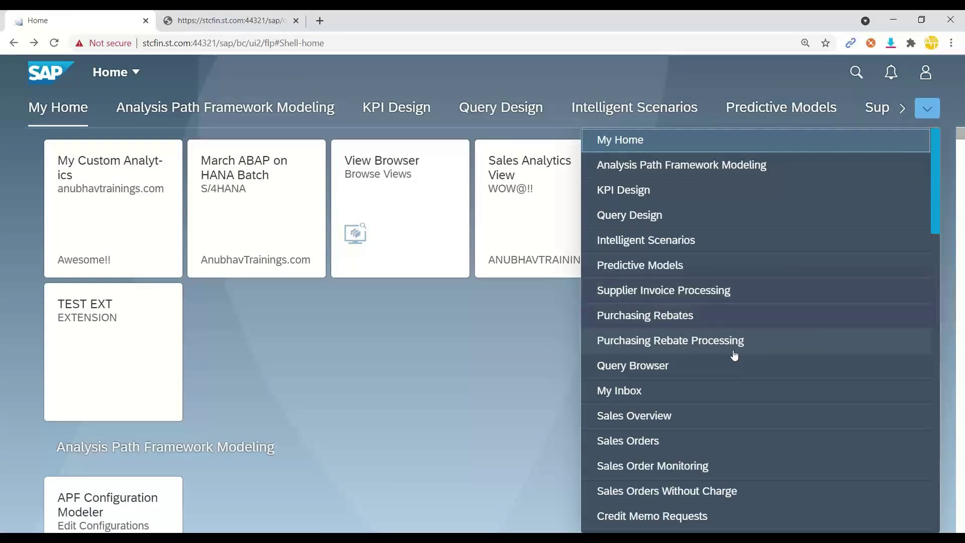
pyautogui.click(632, 400)
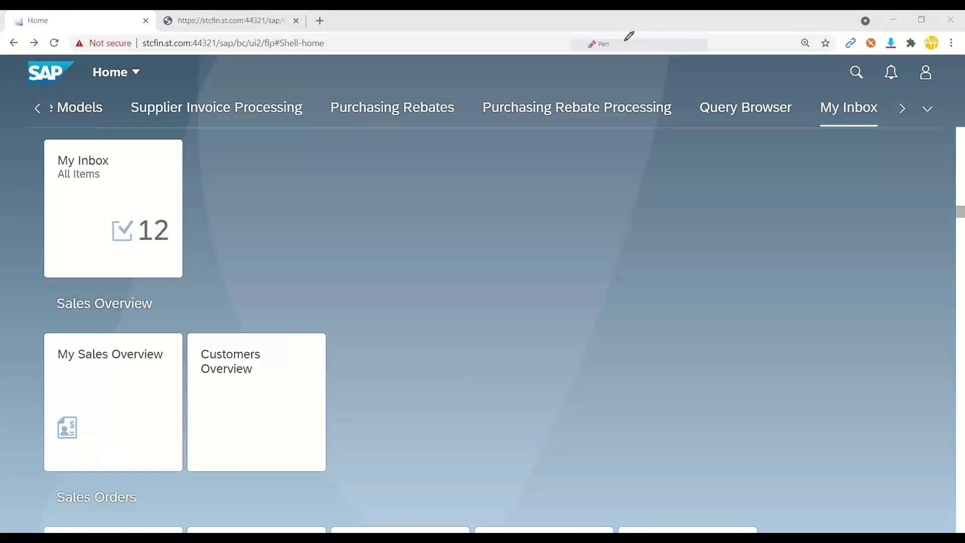
pyautogui.moveTo(169, 212)
pyautogui.mouseDown()
pyautogui.moveTo(125, 203)
pyautogui.moveTo(111, 256)
pyautogui.moveTo(163, 249)
pyautogui.moveTo(168, 207)
pyautogui.mouseUp()
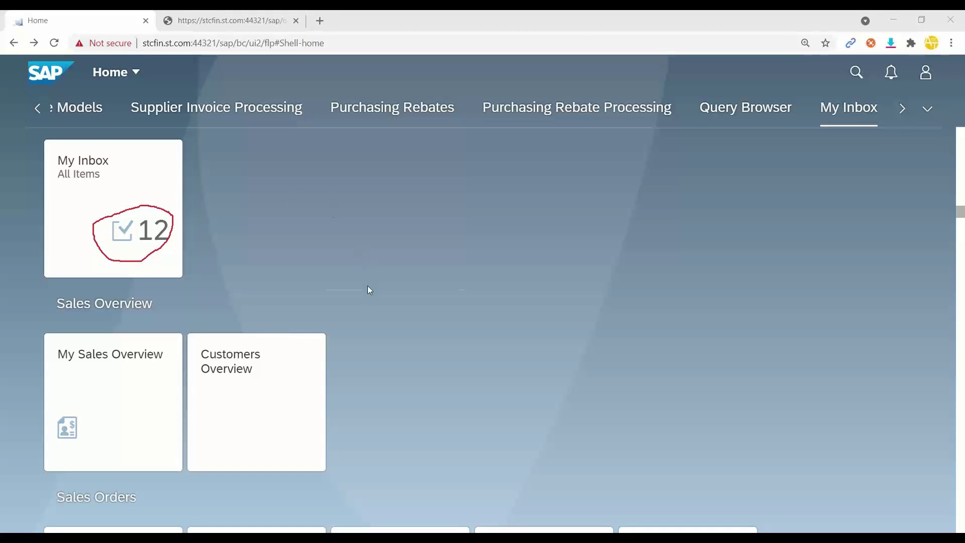
# Open My Inbox and approve the second 'Please approve my request' task, submitting the decision.
pyautogui.click(141, 206)
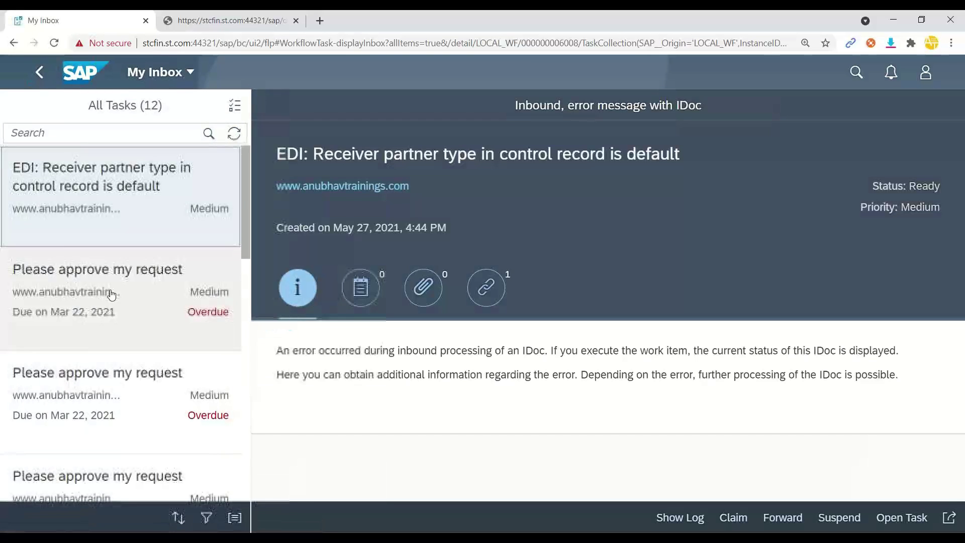
pyautogui.click(111, 295)
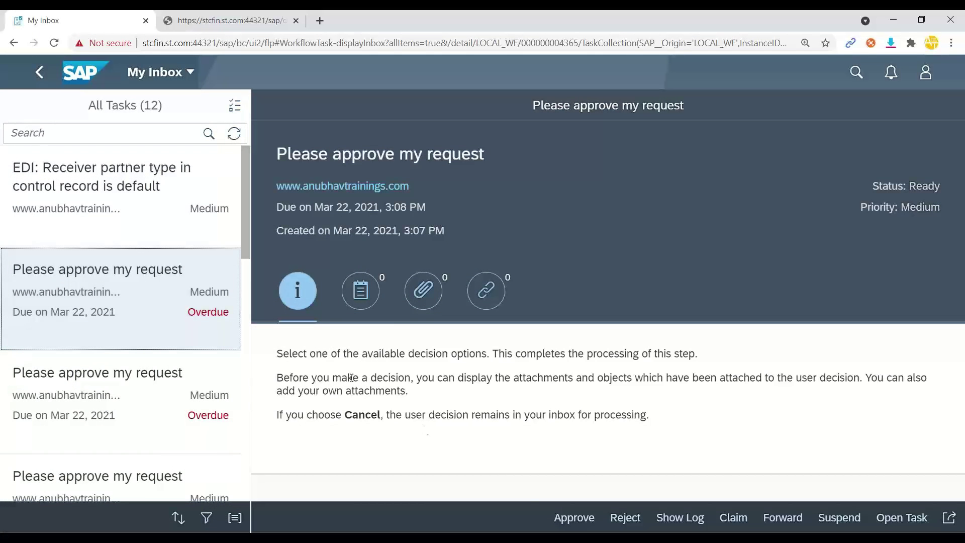
pyautogui.click(573, 518)
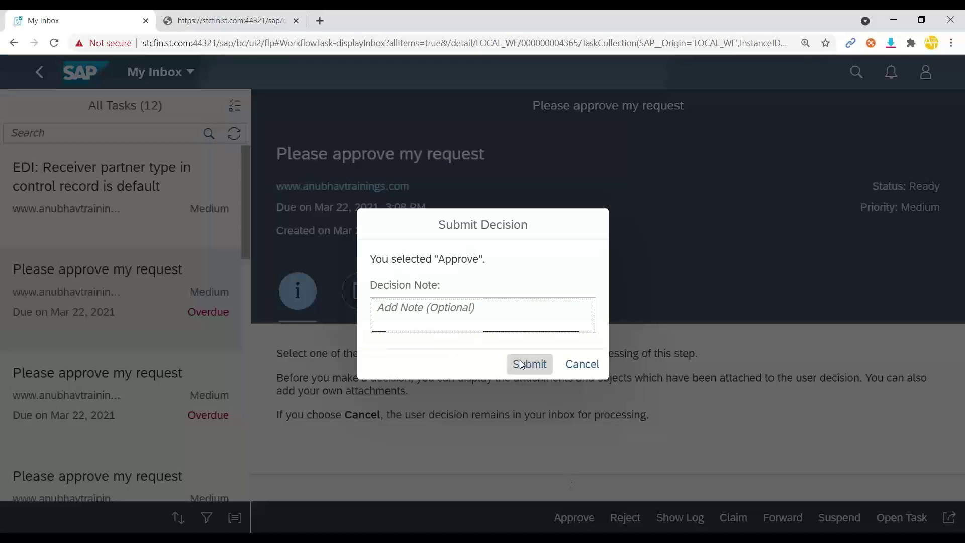
pyautogui.click(521, 364)
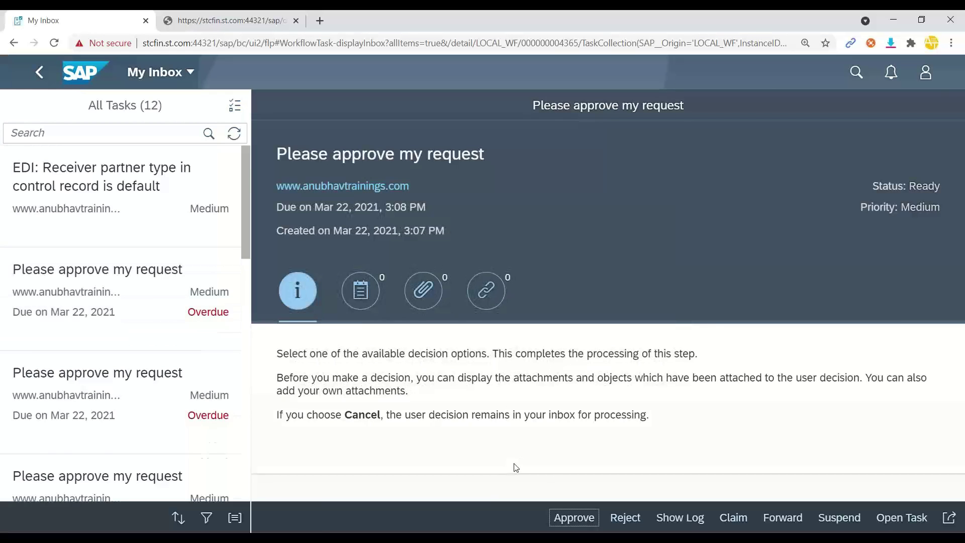